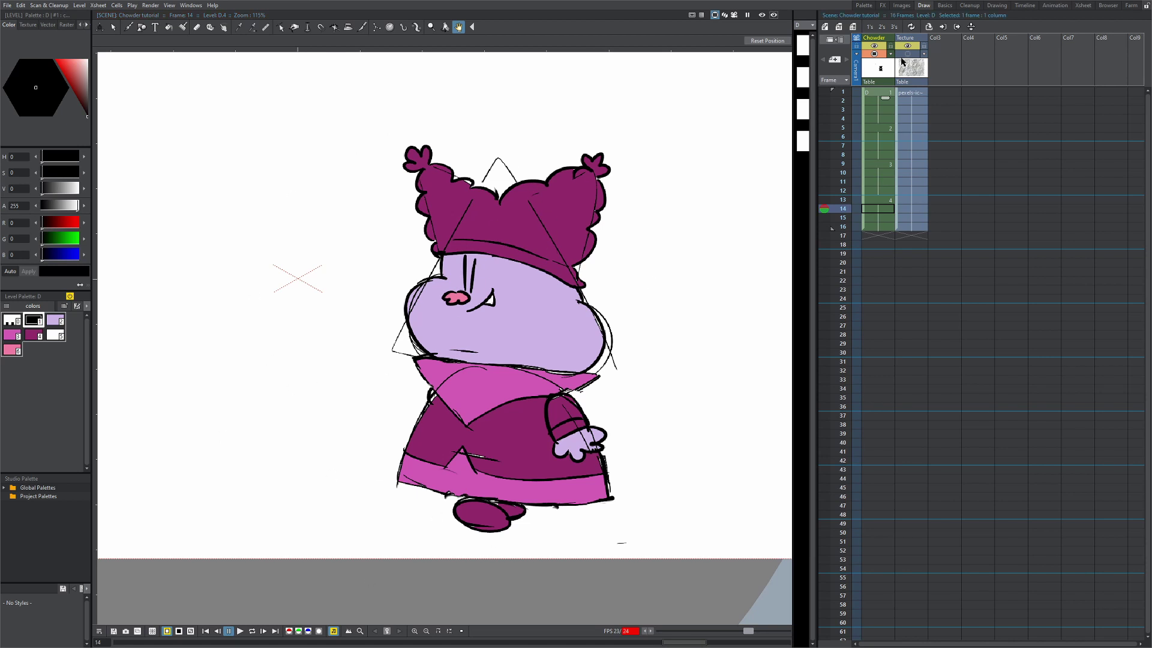
# - Make the Texture column visible in the viewer over the Chowder drawing
pyautogui.click(904, 63)
pyautogui.click(907, 54)
pyautogui.scroll(-2, 631, 290)
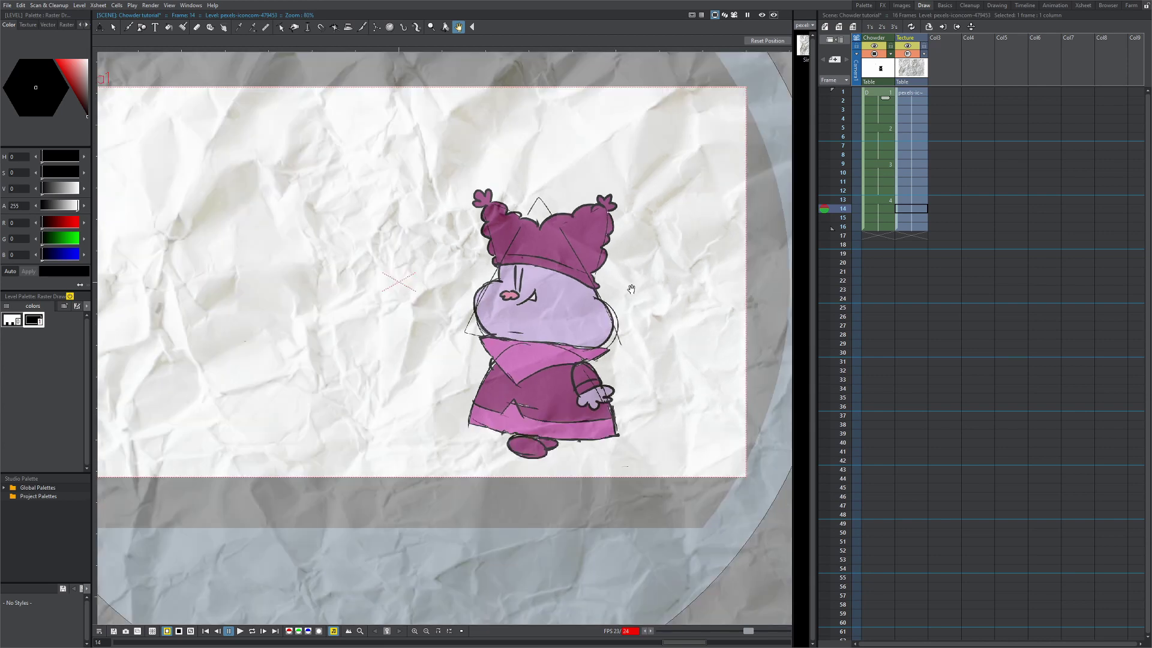
pyautogui.scroll(-2, 631, 289)
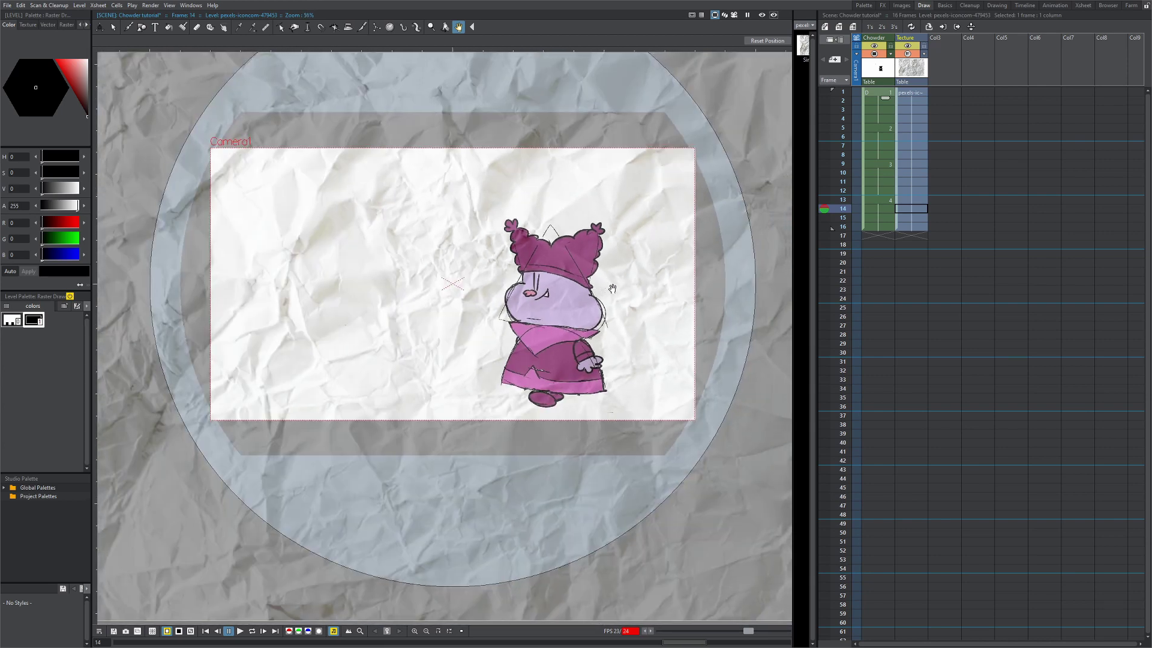
pyautogui.press('+')
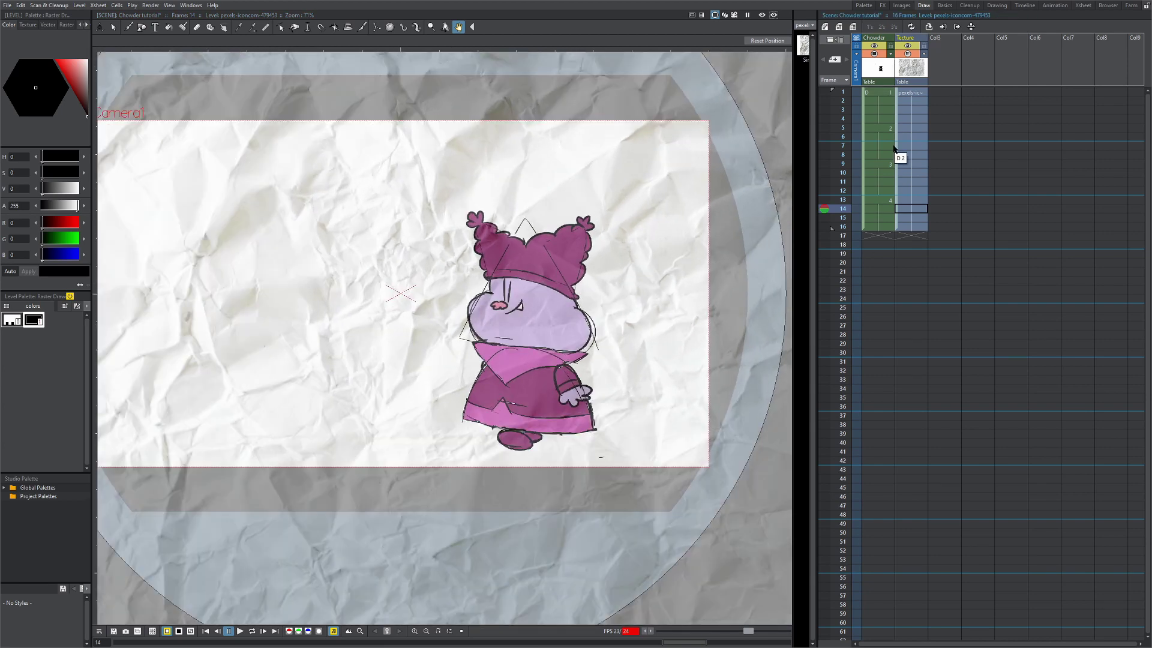
# - Play the walk animation from the first frame to examine it with the paper texture overlaid
pyautogui.click(887, 100)
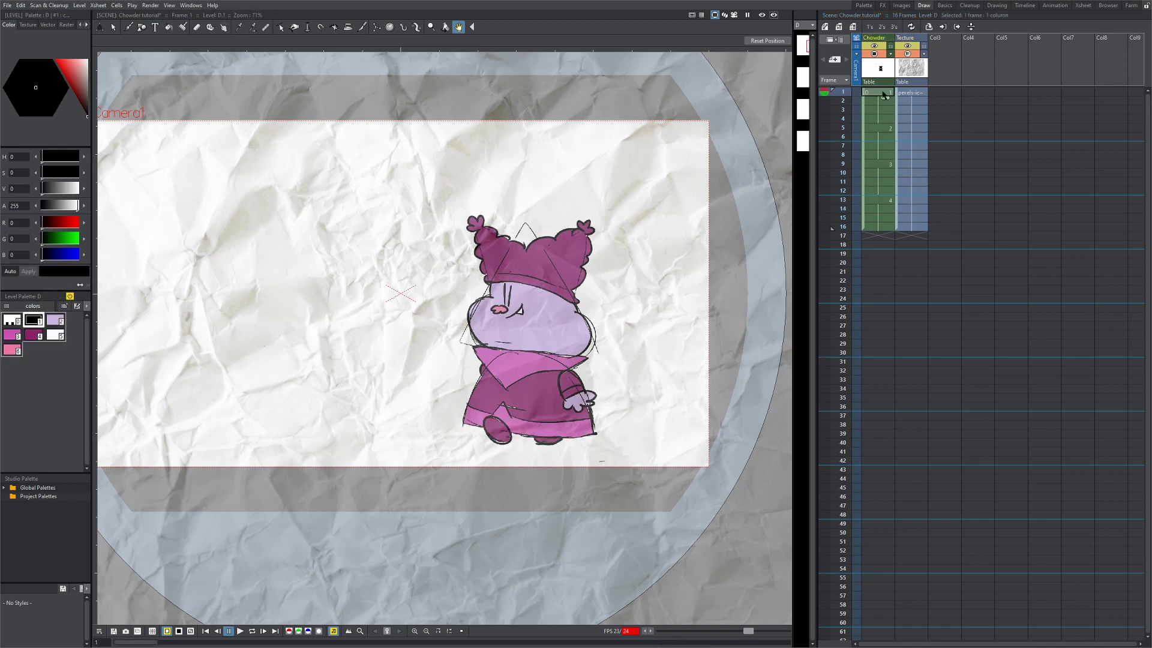
pyautogui.click(917, 97)
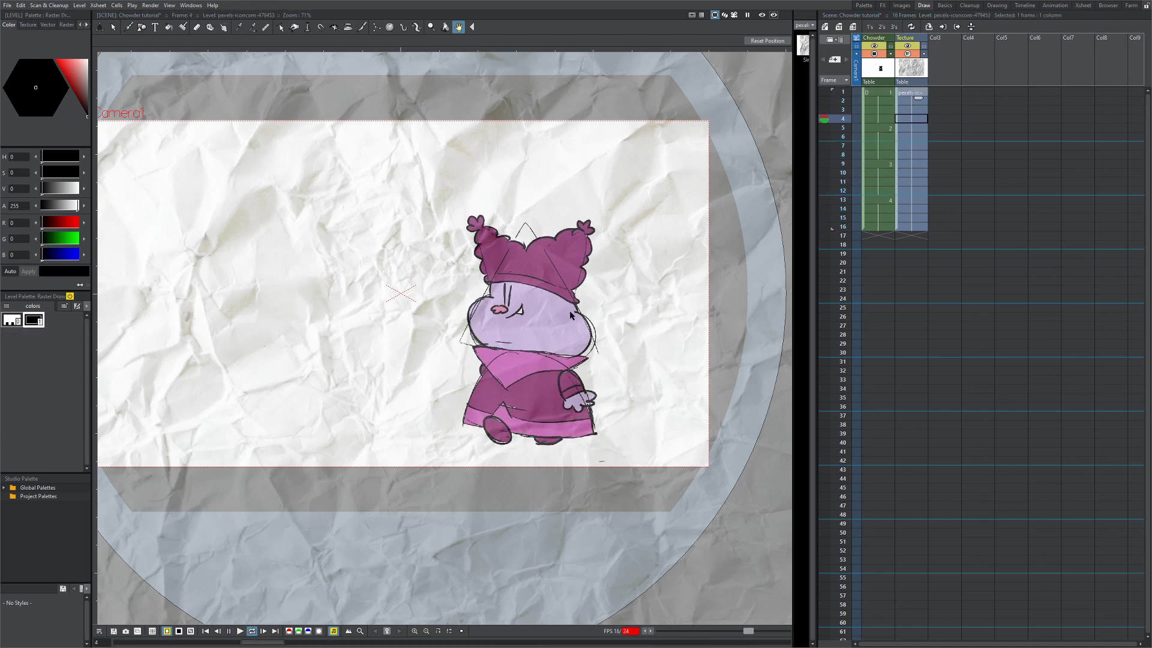
pyautogui.scroll(-4, 589, 227)
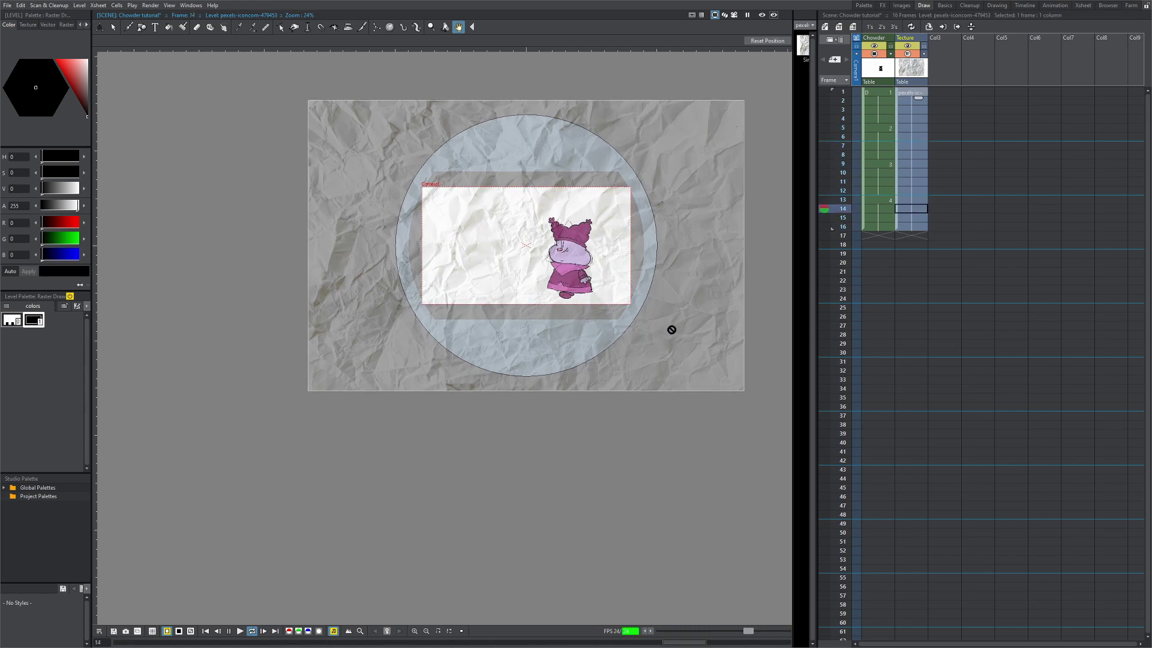
pyautogui.scroll(1, 570, 204)
pyautogui.scroll(4, 567, 218)
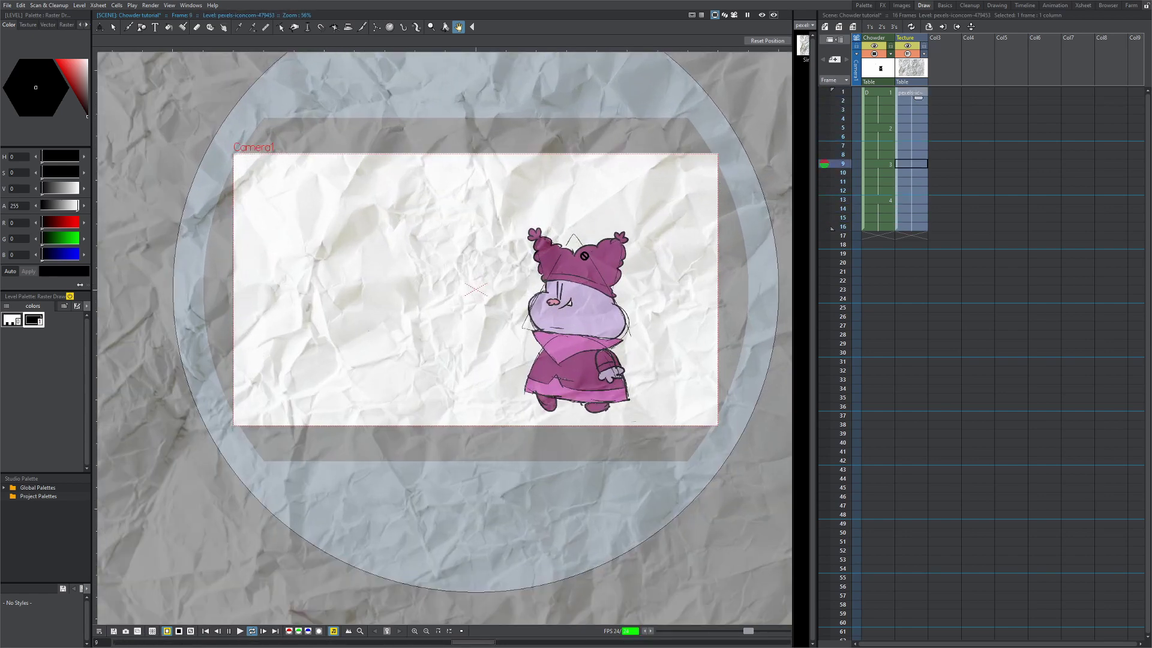
# - Switch to the Timeline workspace and open the Texture layer's name for editing, keeping the name
pyautogui.click(1024, 5)
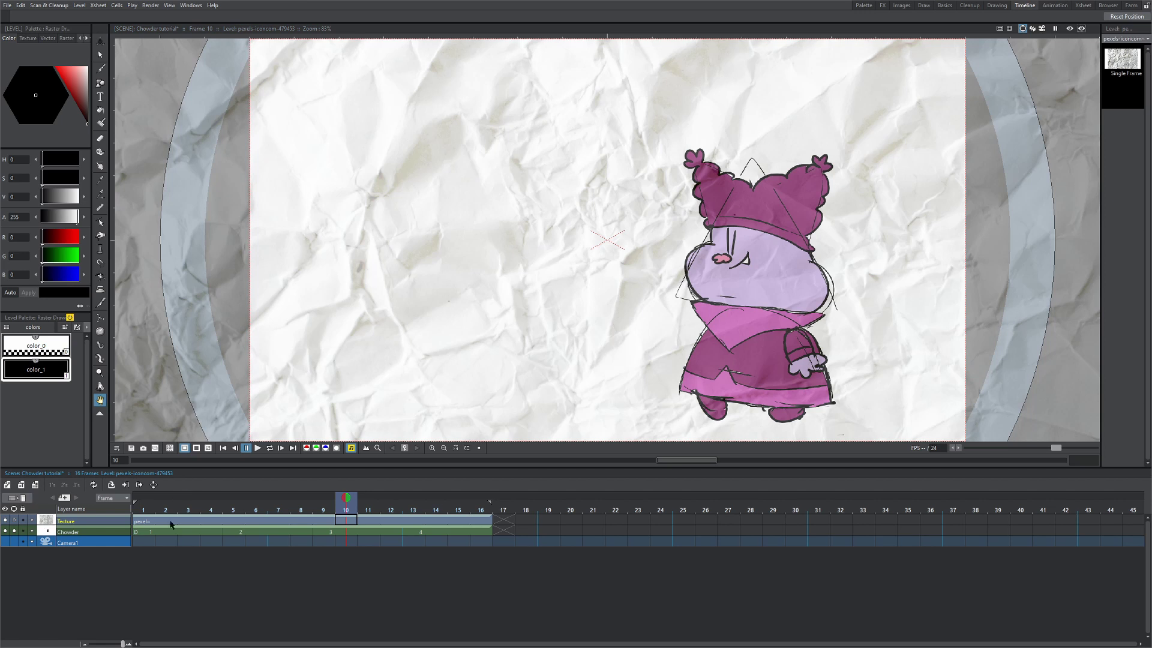
pyautogui.doubleClick(72, 522)
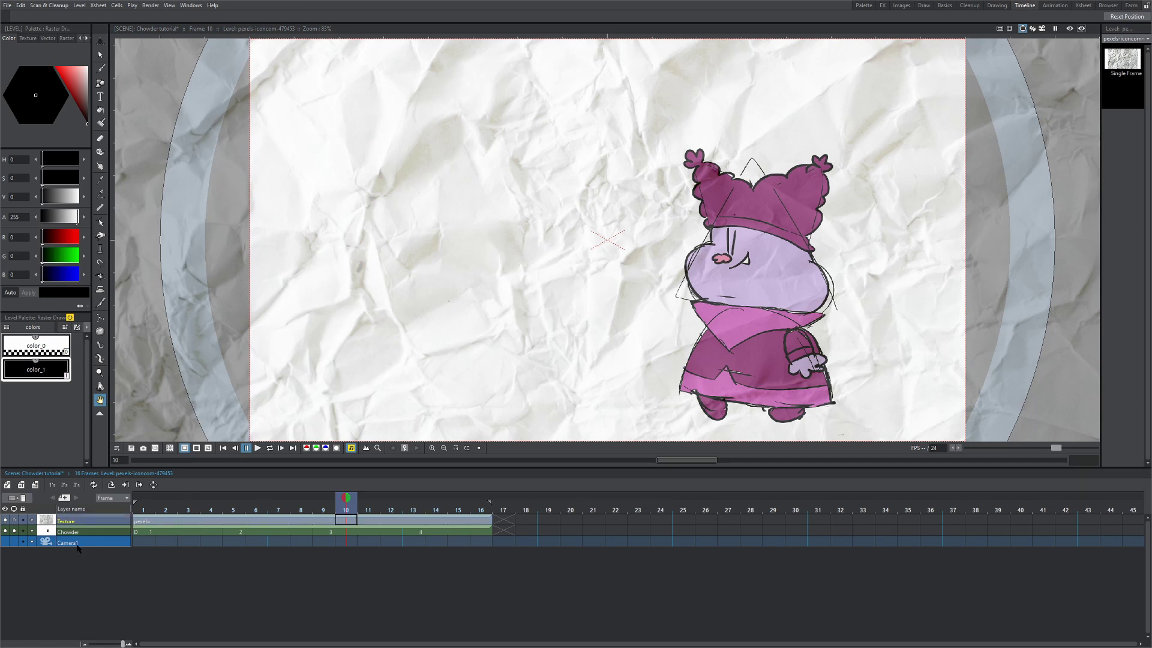
pyautogui.press('Return')
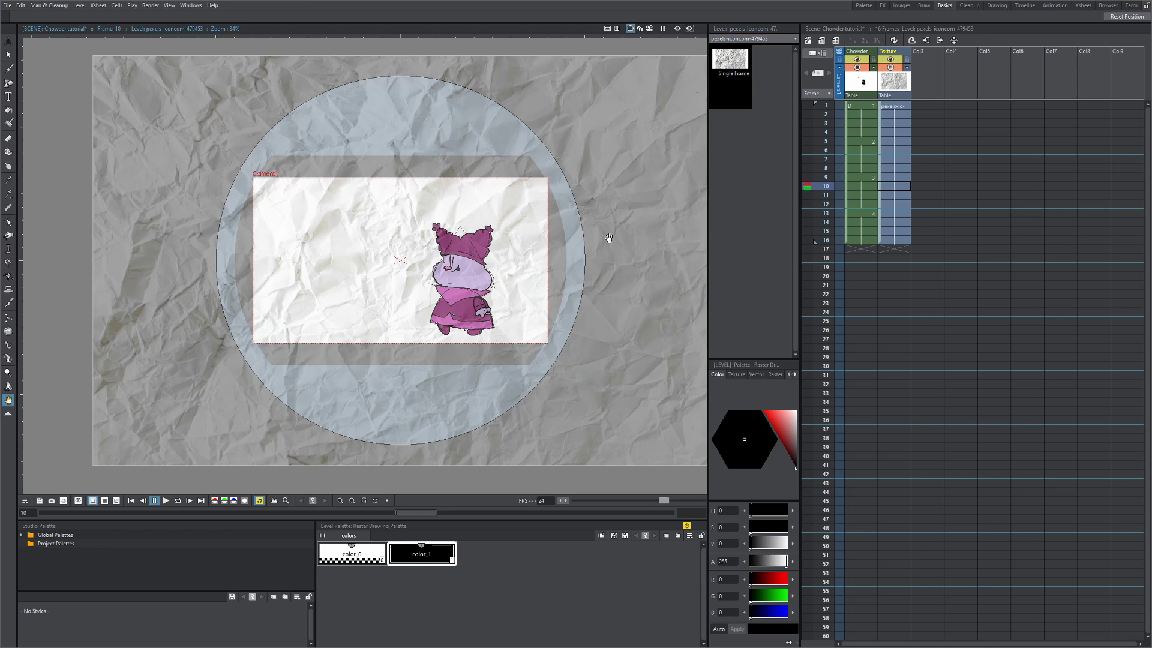
# - Check the Texture column's opacity and filter settings, and toggle its viewer visibility off and on
pyautogui.click(907, 68)
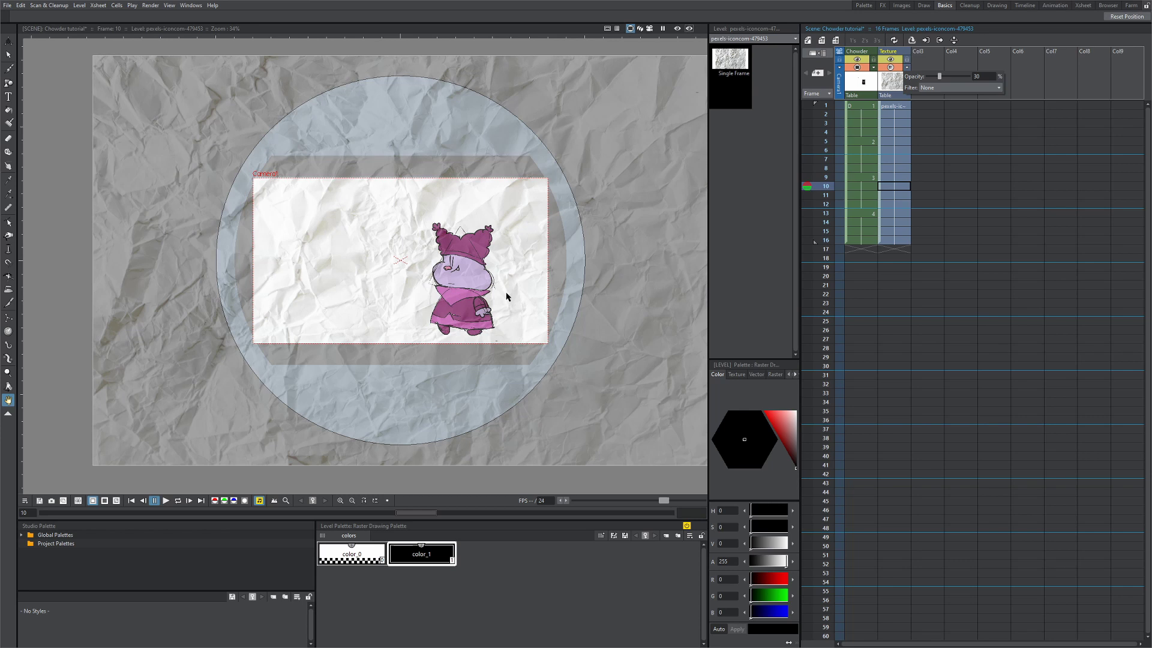
pyautogui.click(895, 106)
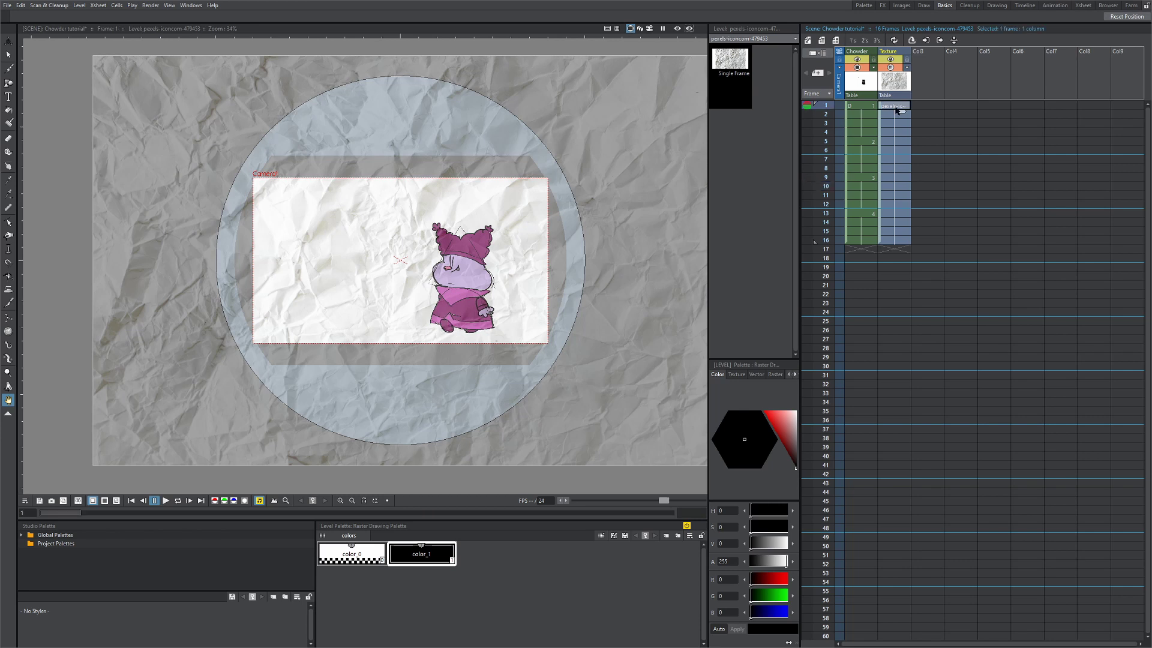
pyautogui.click(892, 67)
pyautogui.click(891, 67)
# - Set the paper texture level's width to 1500 px in its level settings, first trying 1000 px and undoing it
pyautogui.rightClick(897, 110)
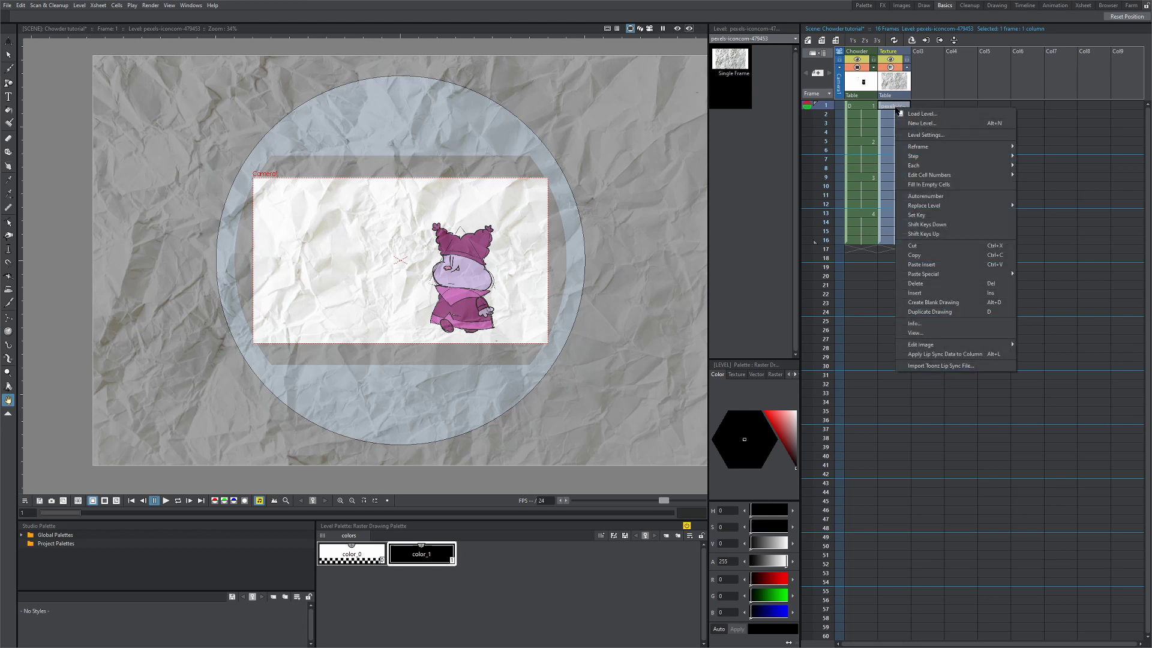
pyautogui.click(917, 137)
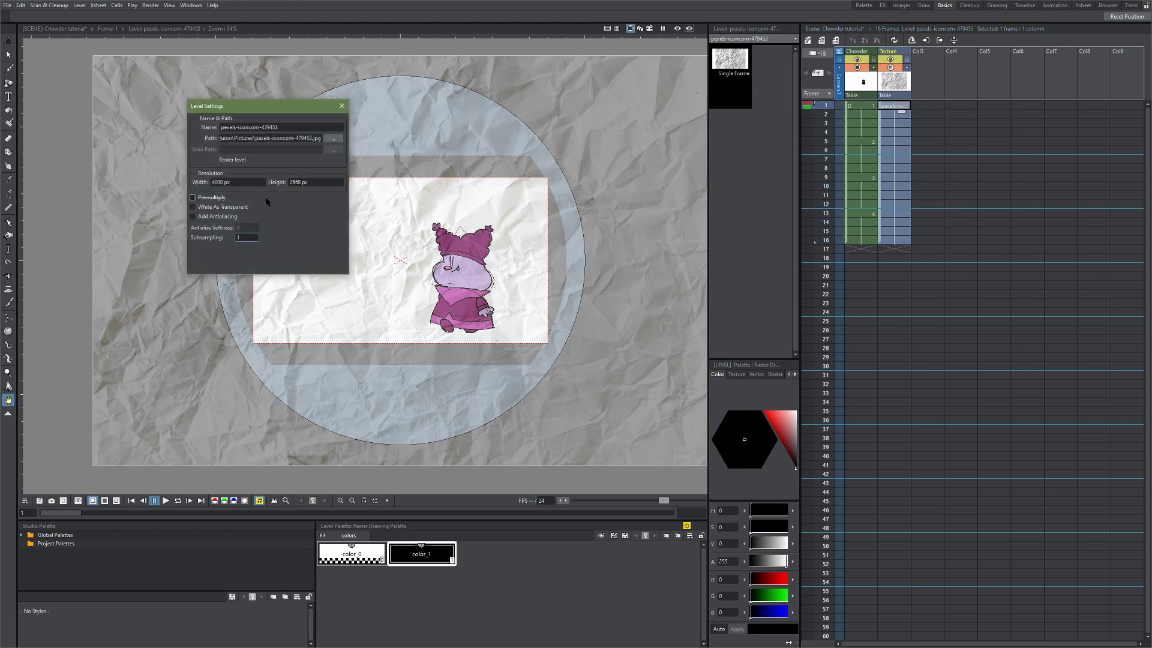
pyautogui.click(219, 183)
pyautogui.write('1000')
pyautogui.press('Return')
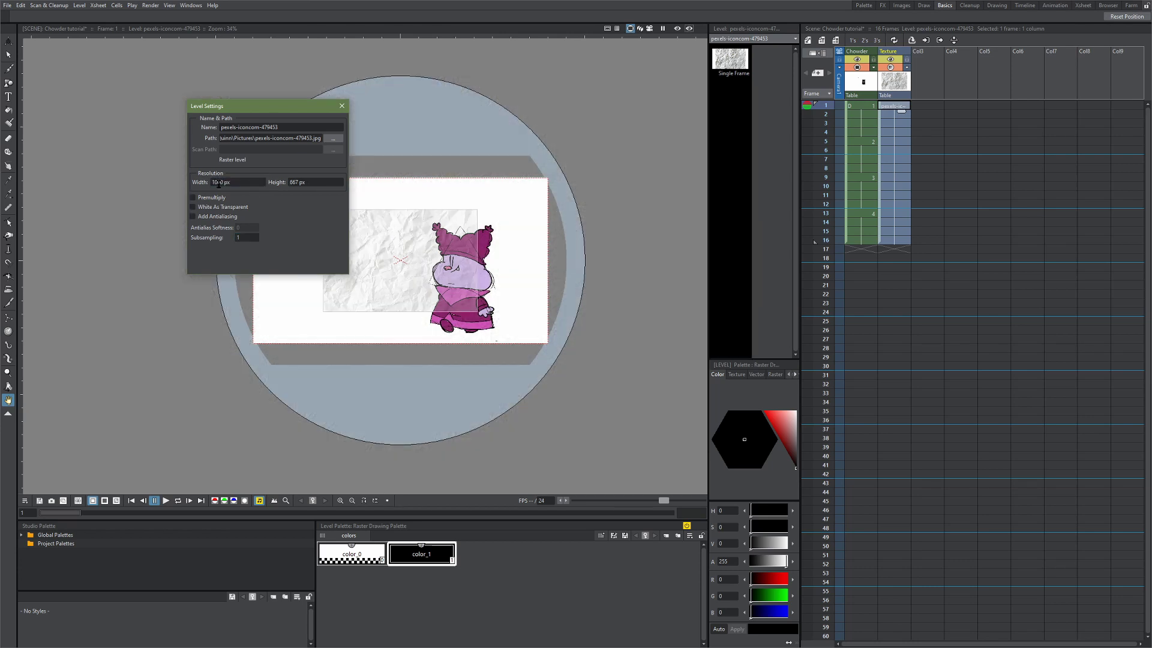
pyautogui.hotkey('ctrl', 'z')
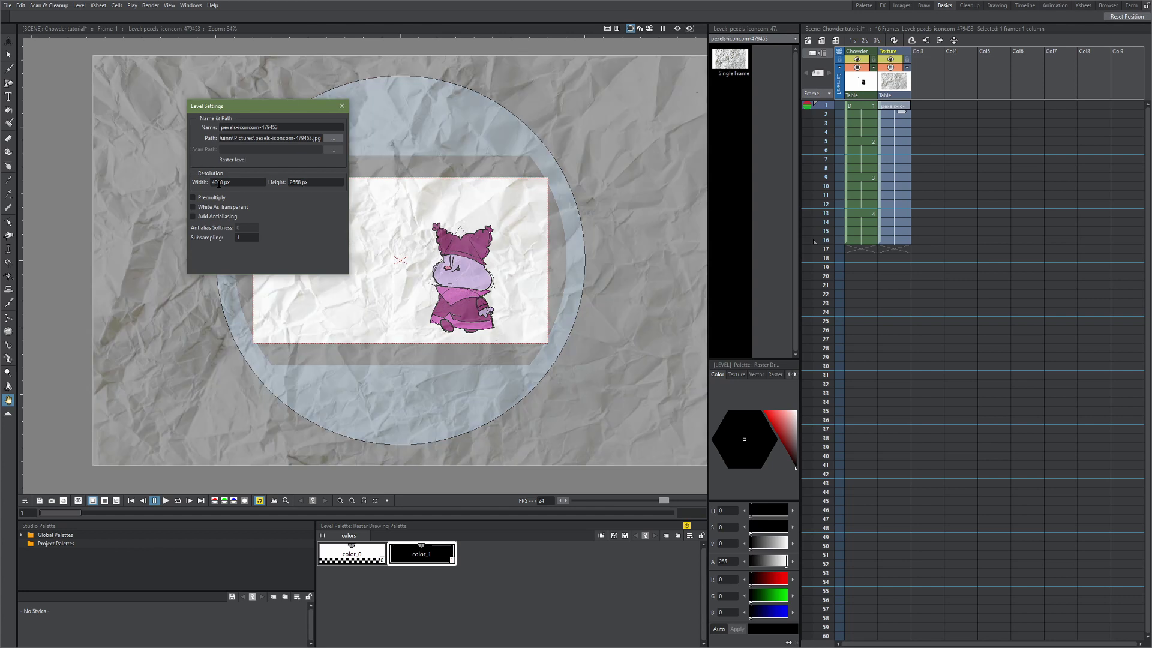
pyautogui.click(218, 184)
pyautogui.write('1500')
pyautogui.press('Return')
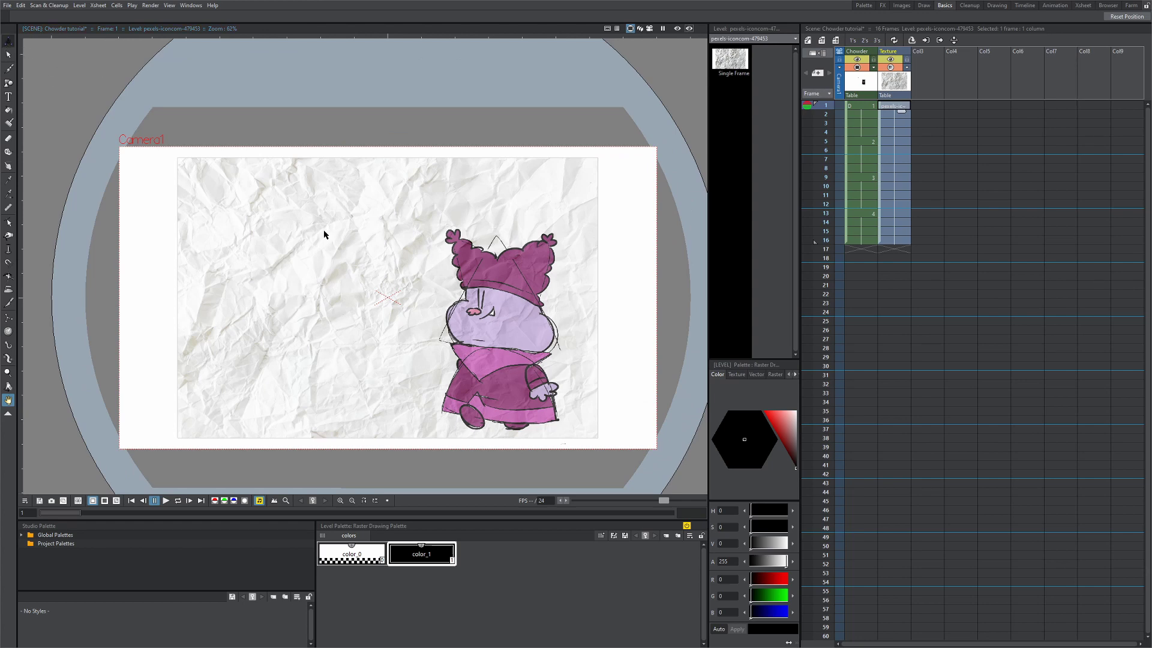
# - Move the paper texture over the character with the Animate tool, to E/W 301.89 px and N/S -40.14 px
pyautogui.press('a')
pyautogui.moveTo(351, 249); pyautogui.dragTo(445, 264)
pyautogui.scroll(2, 486, 319)
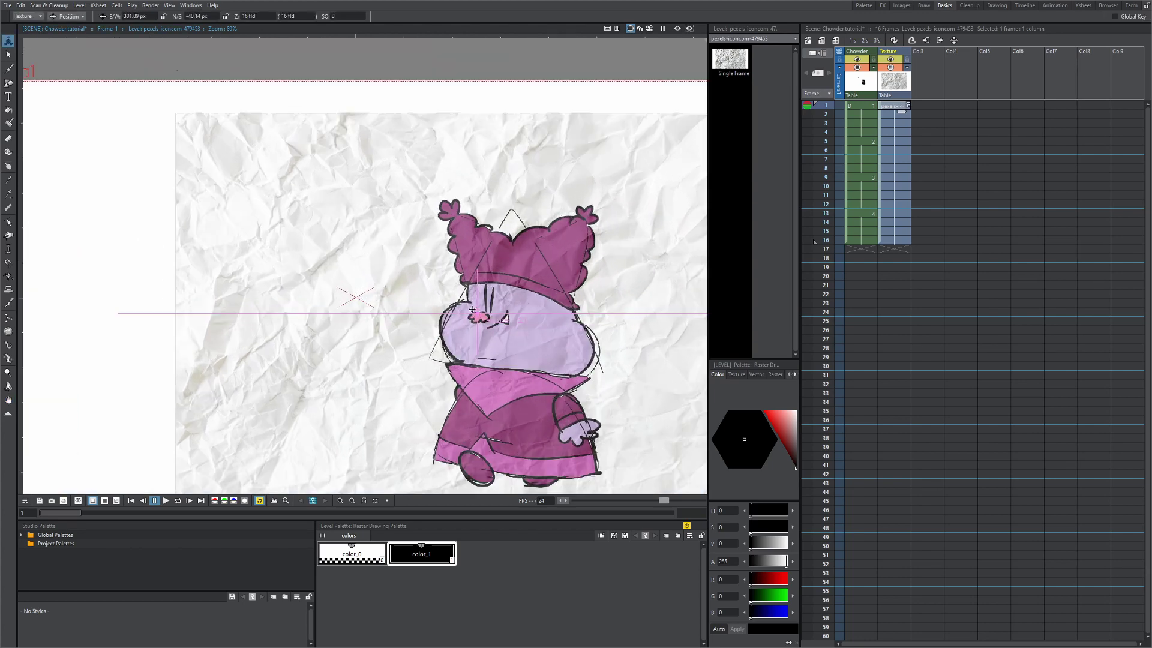
pyautogui.scroll(-1, 514, 309)
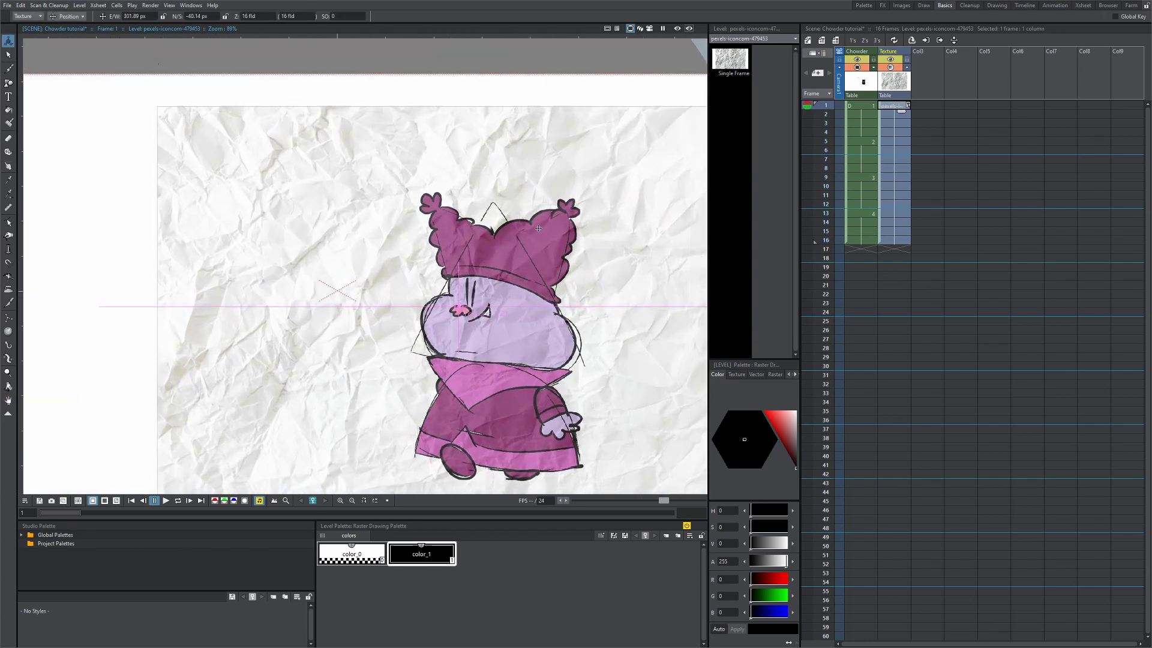
pyautogui.scroll(-1, 503, 248)
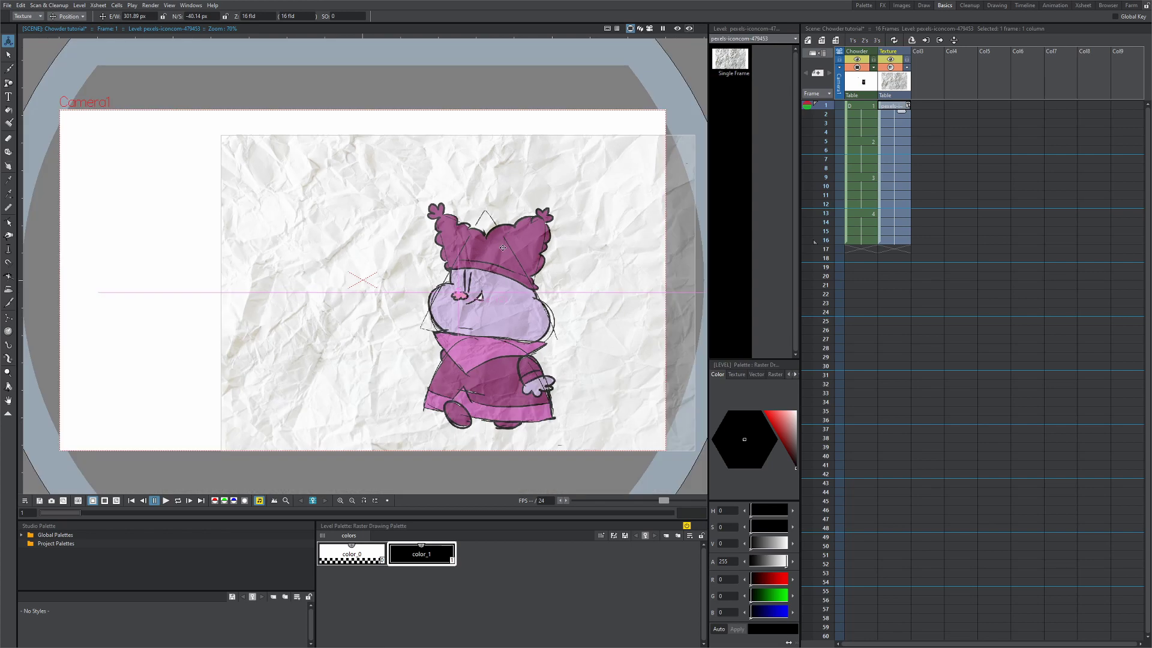
pyautogui.scroll(1, 503, 248)
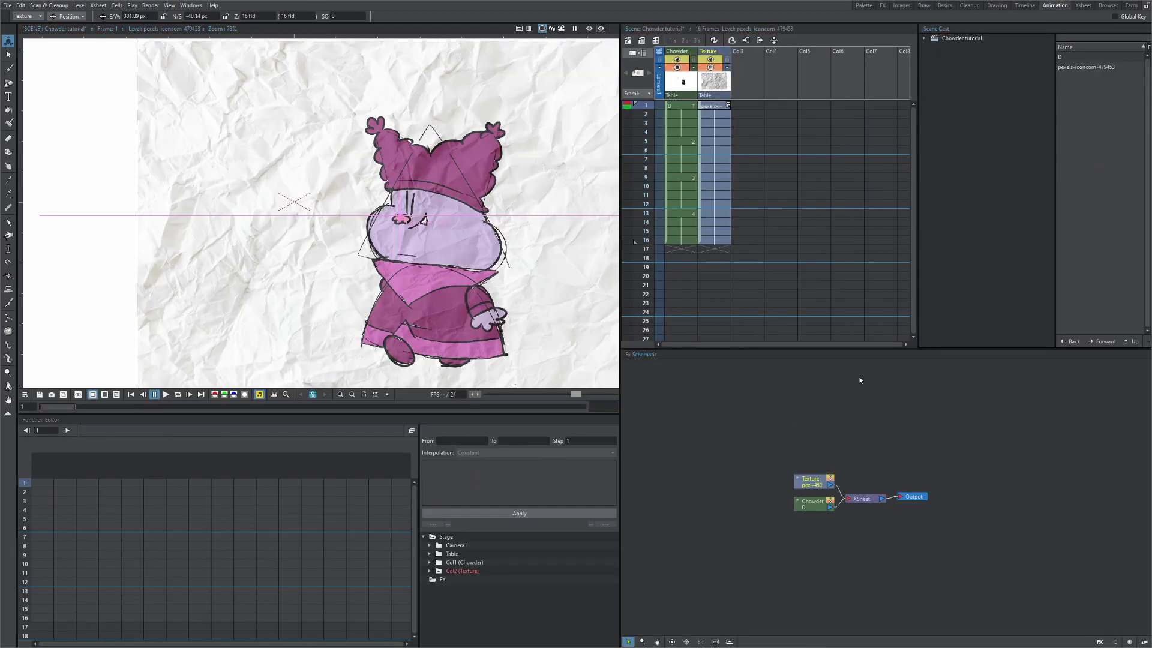
# - Look at the FX workspace and return to the Animation workspace
pyautogui.click(882, 5)
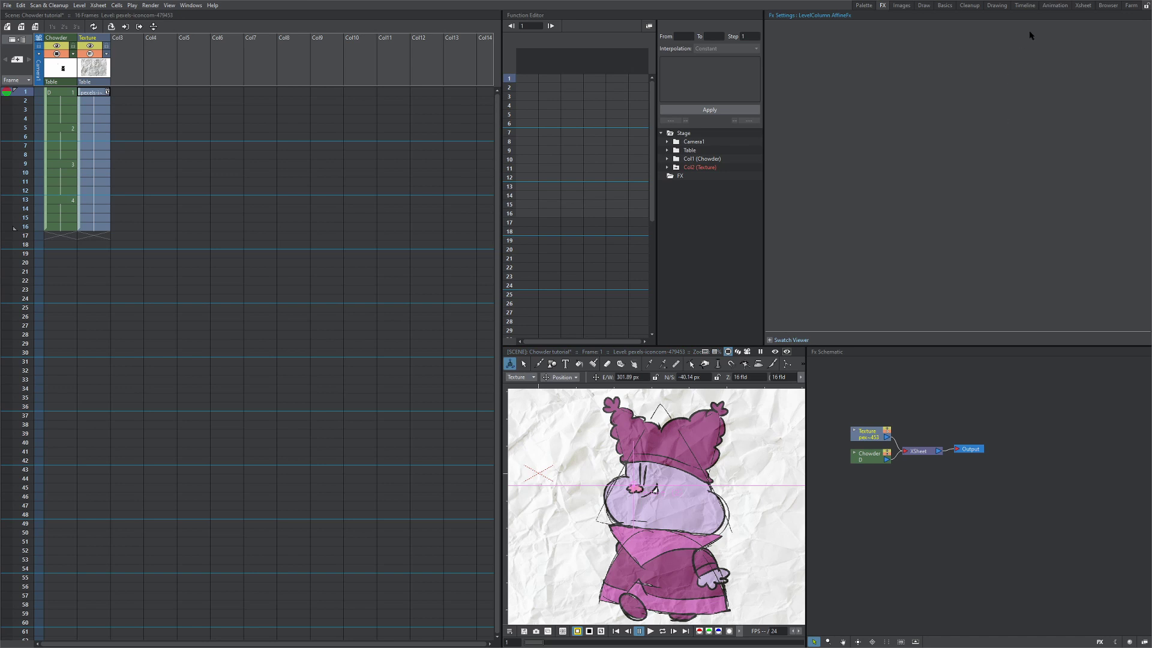
pyautogui.click(1055, 5)
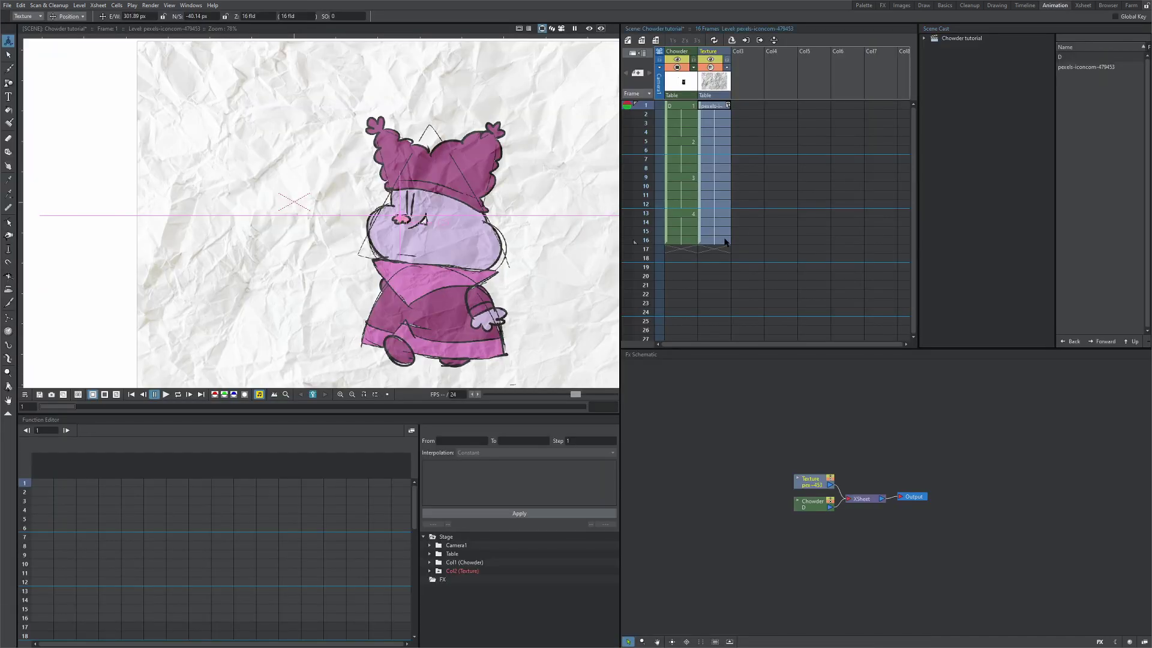
pyautogui.scroll(1, 486, 245)
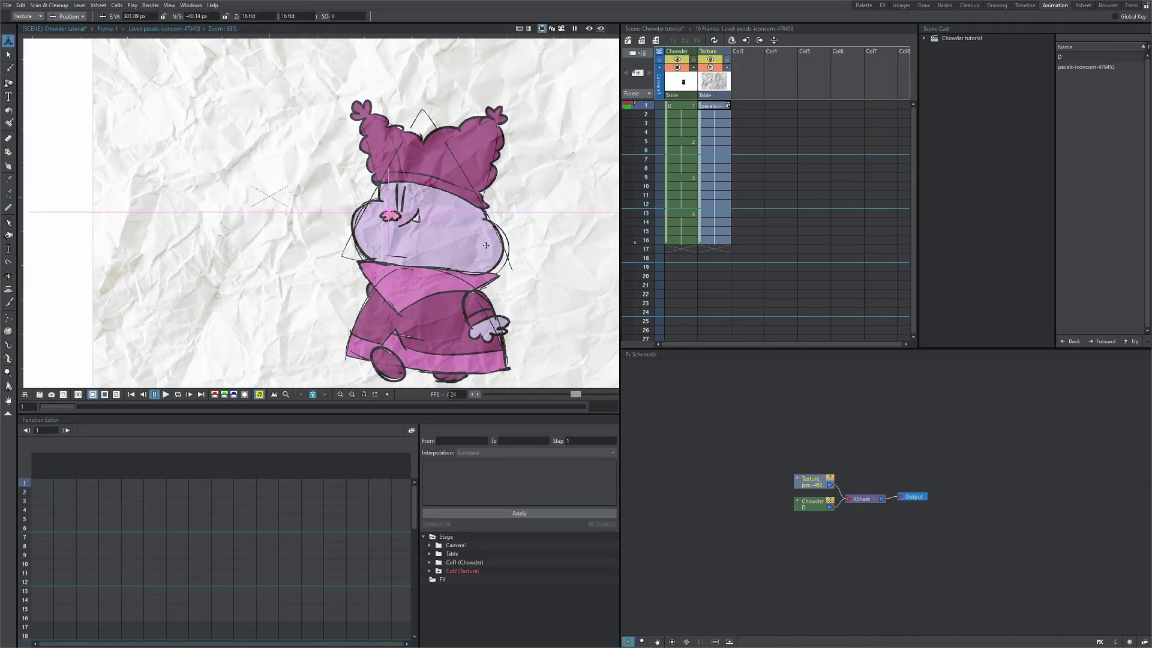
pyautogui.moveTo(486, 245); pyautogui.dragTo(479, 211)
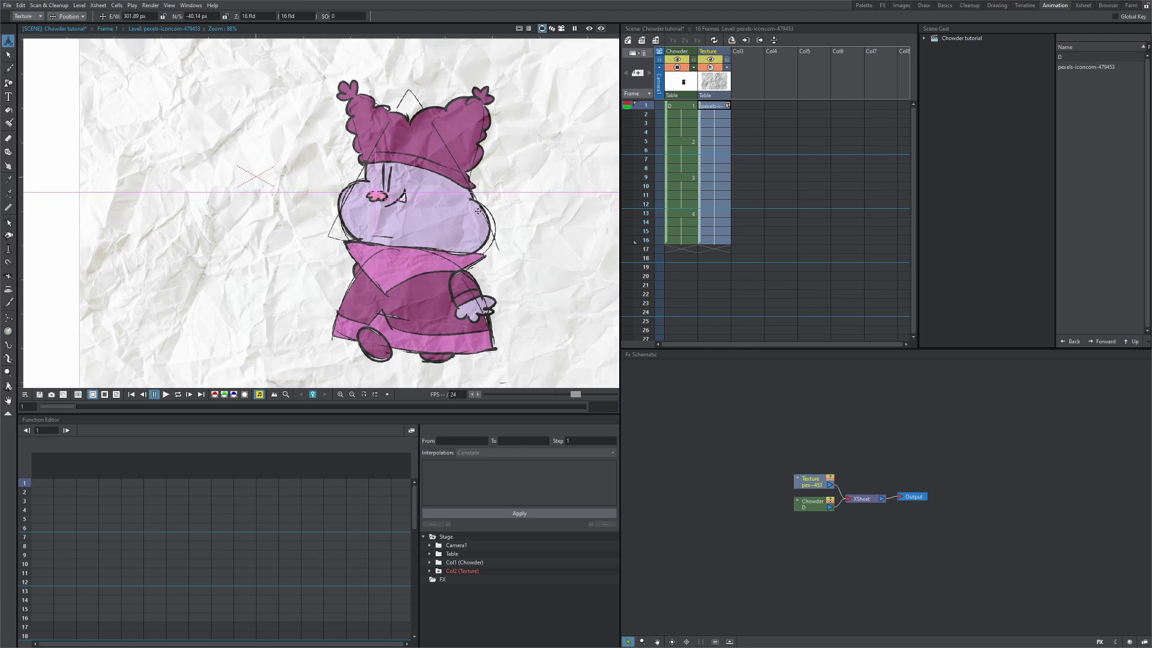
# - Check the frame range of the Chowder and Texture columns, ending on the Texture column's first frame
pyautogui.click(714, 111)
pyautogui.click(688, 108)
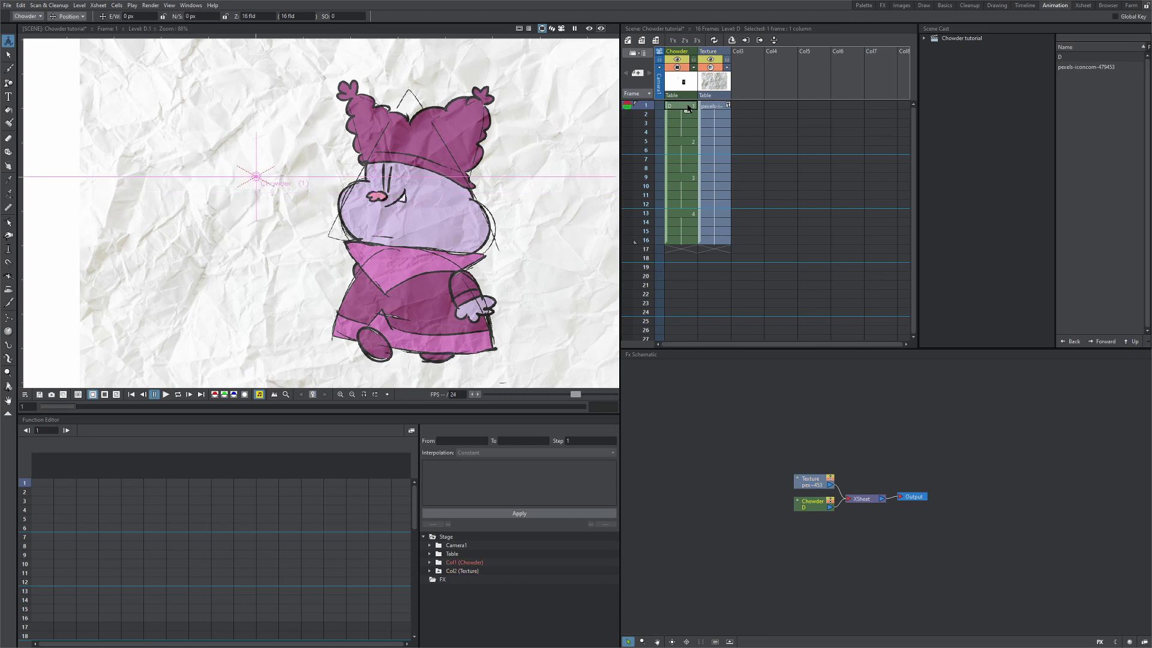
pyautogui.click(681, 240)
pyautogui.click(725, 108)
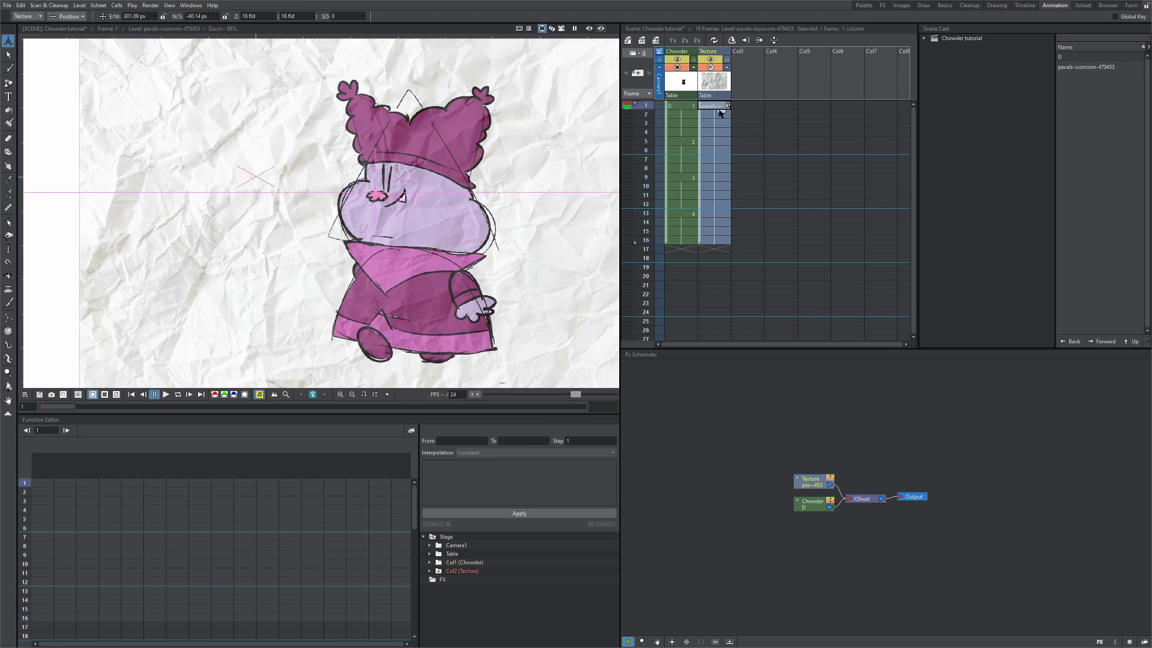
pyautogui.moveTo(722, 113)
pyautogui.mouseDown()
pyautogui.moveTo(723, 152)
pyautogui.moveTo(722, 114)
pyautogui.mouseUp()
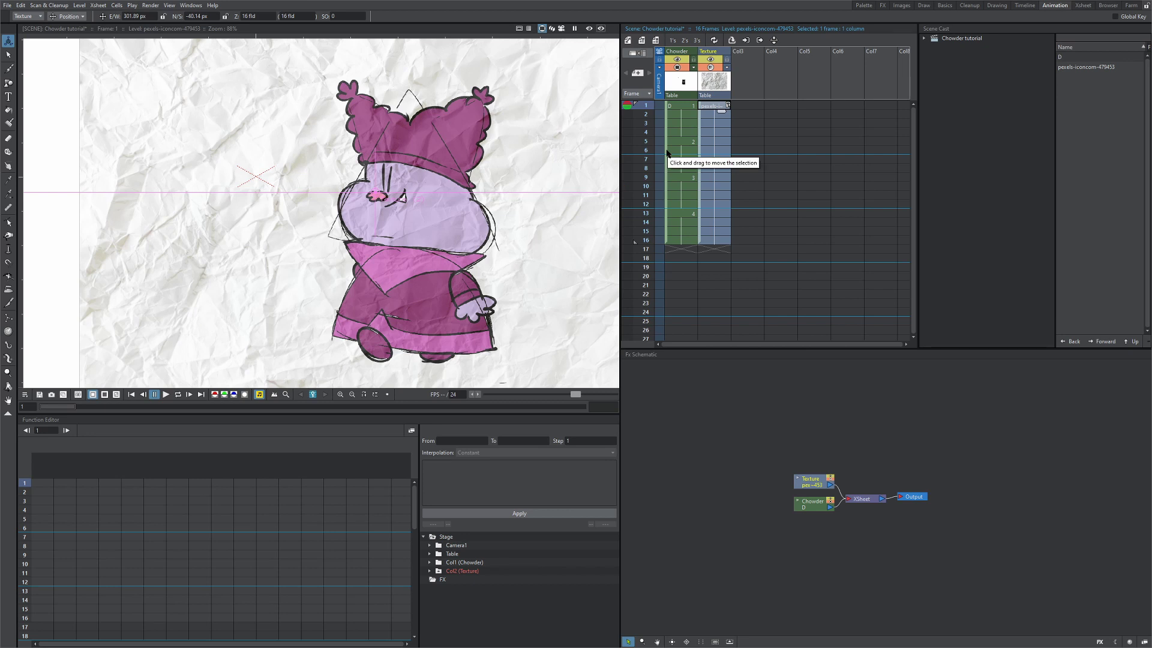
# - Preview the rendered first frame and return to the normal viewer display
pyautogui.click(589, 28)
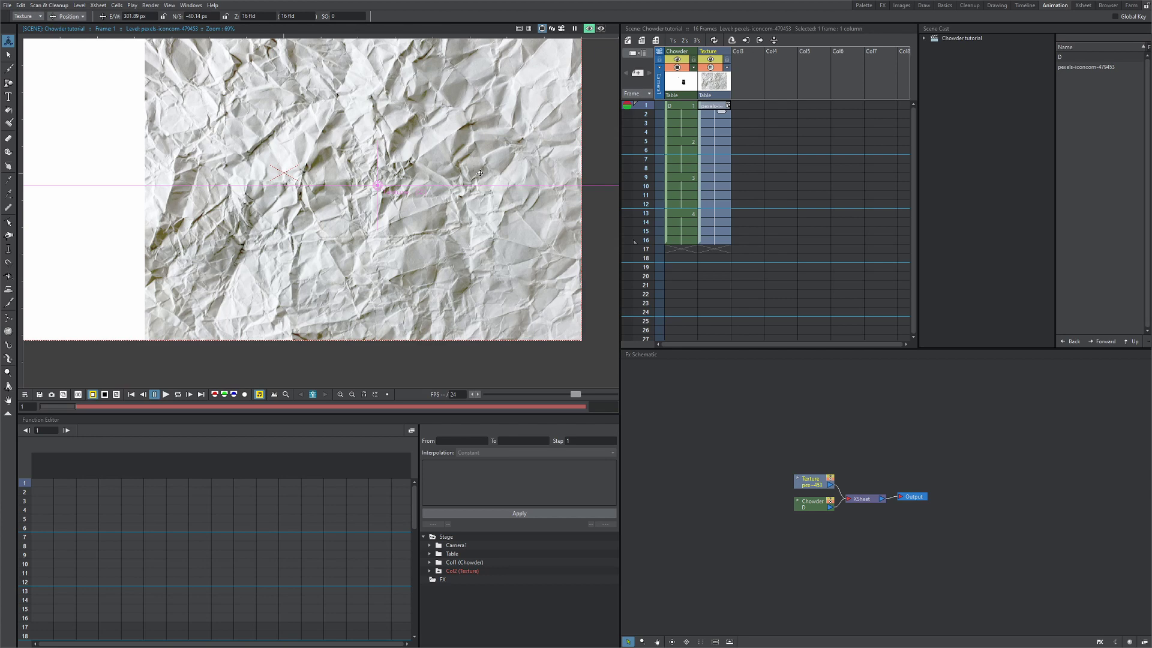
pyautogui.click(589, 28)
pyautogui.scroll(1, 417, 111)
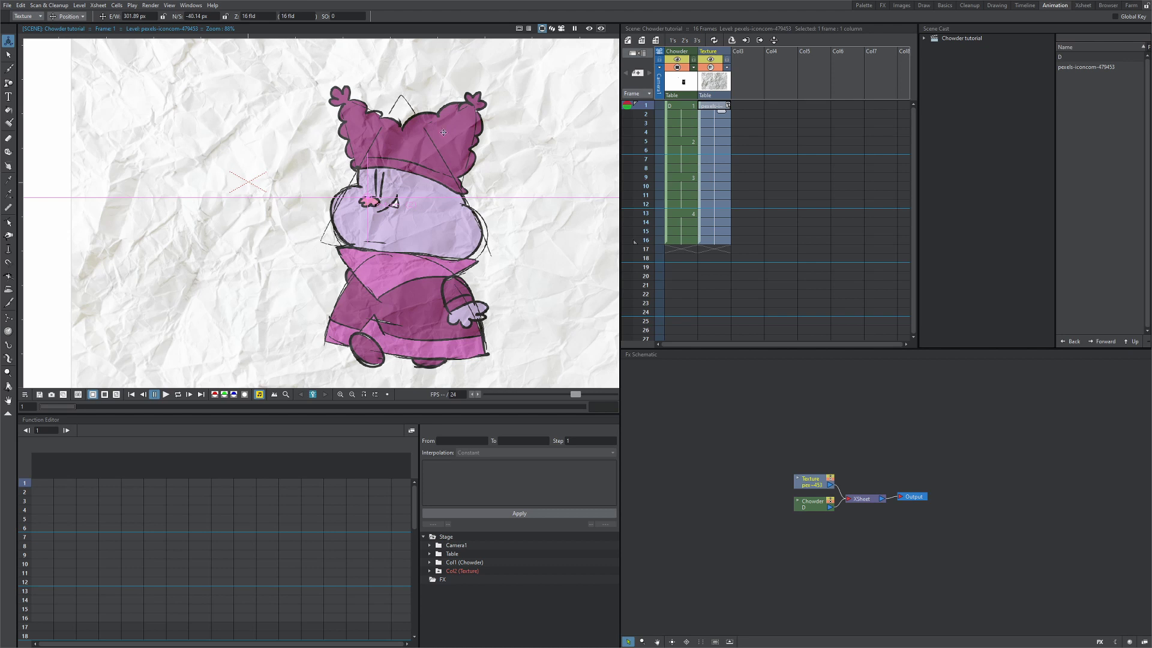
# - Spread the Chowder and Texture nodes apart and away from the XSheet node in the FX schematic
pyautogui.scroll(1, 714, 451)
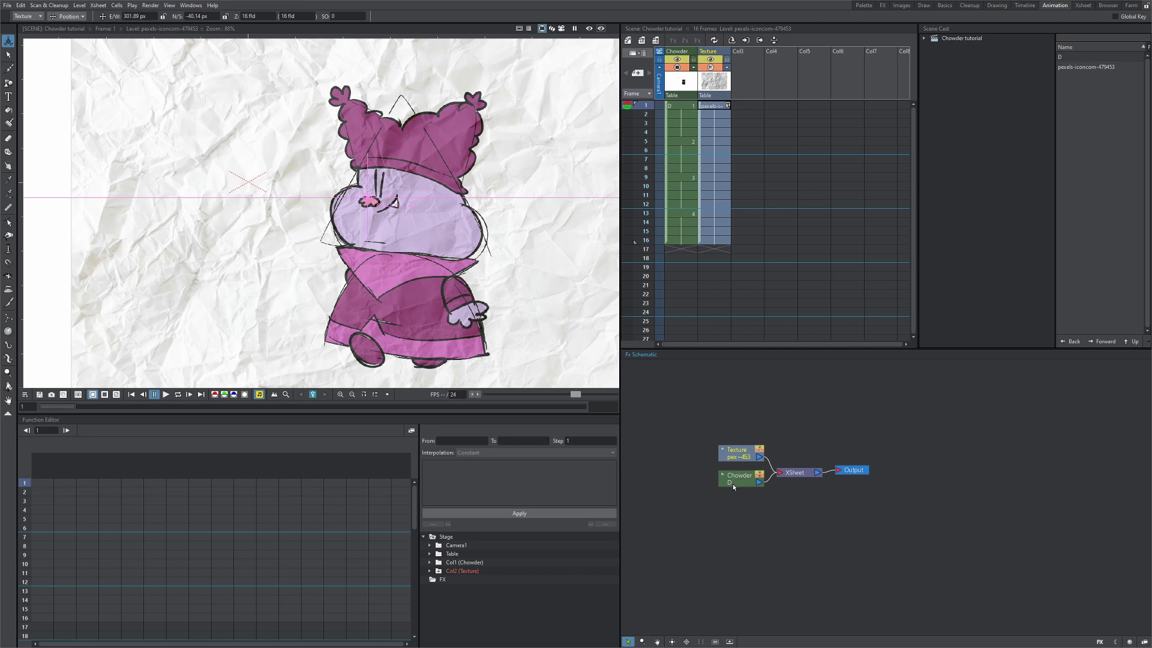
pyautogui.moveTo(741, 480); pyautogui.dragTo(716, 497)
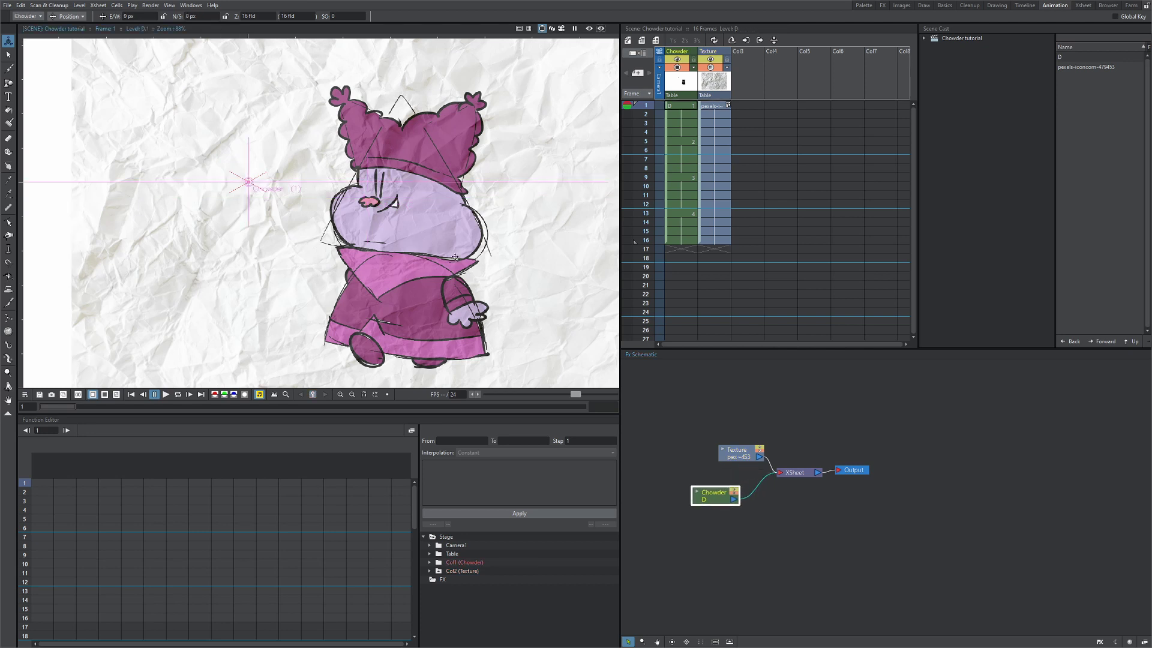
pyautogui.moveTo(738, 453); pyautogui.dragTo(710, 444)
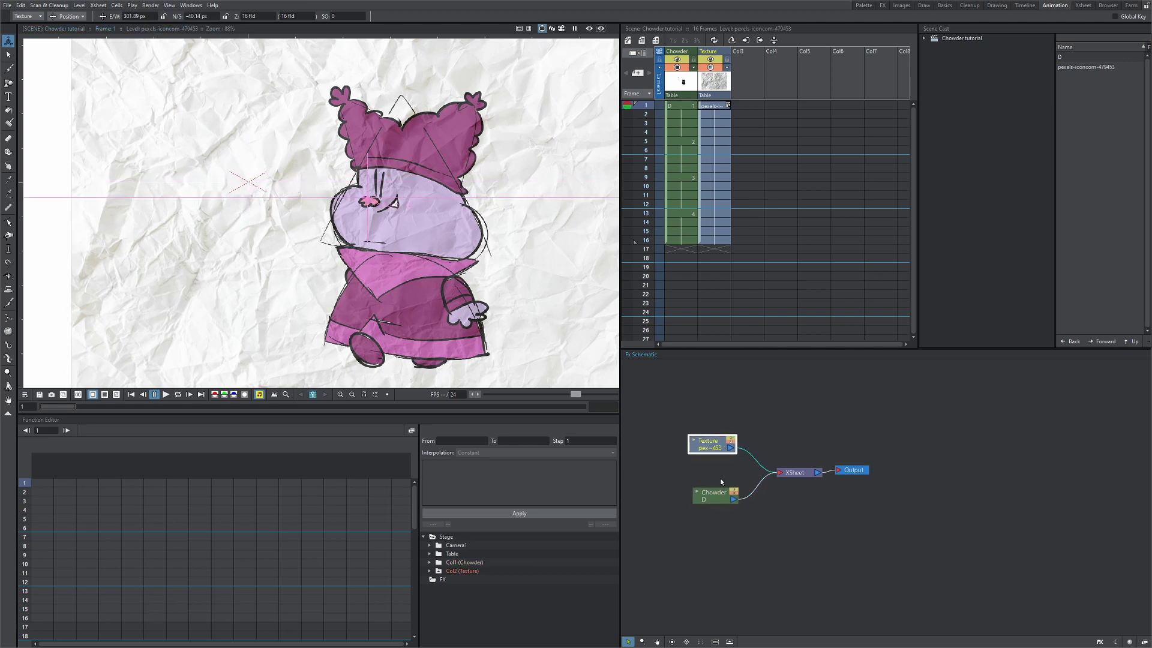
pyautogui.click(1143, 641)
pyautogui.click(1143, 641)
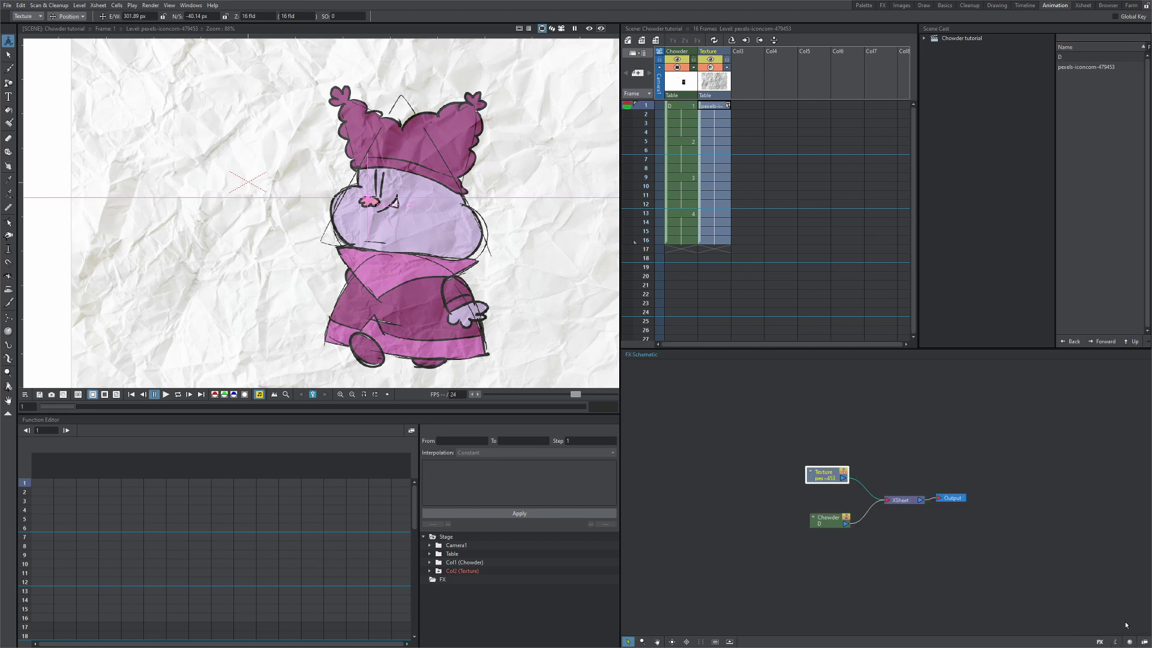
# - Insert an RGB Key effect after the Chowder node and move the Output node clear of the XSheet node
pyautogui.click(740, 503)
pyautogui.rightClick(740, 504)
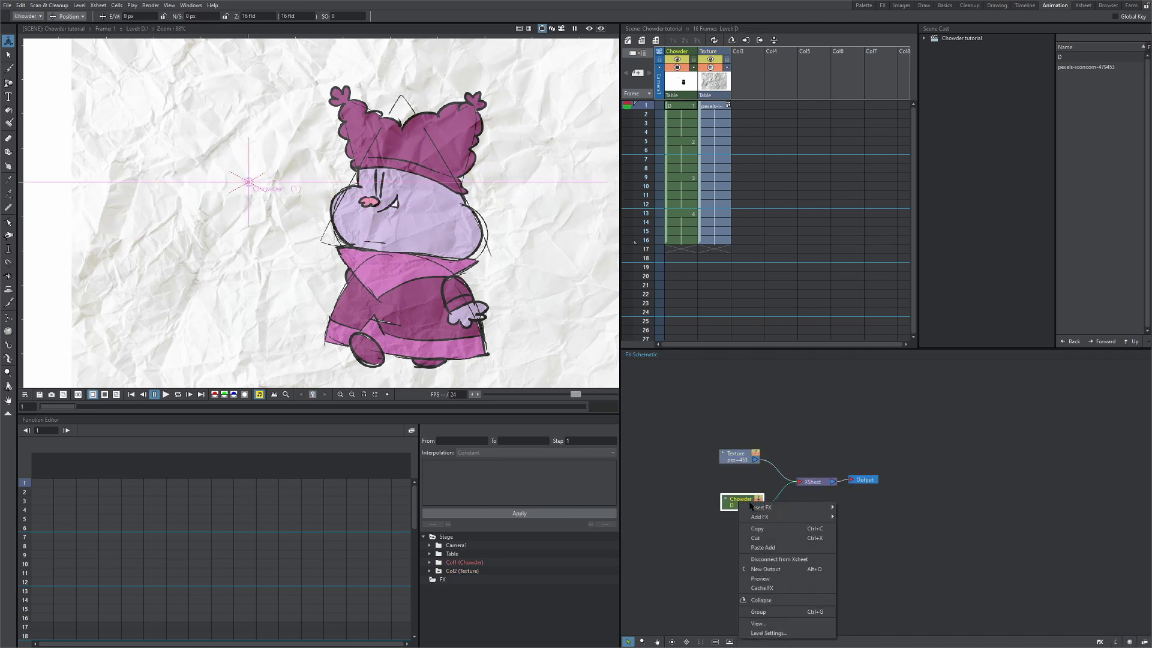
pyautogui.moveTo(754, 509)
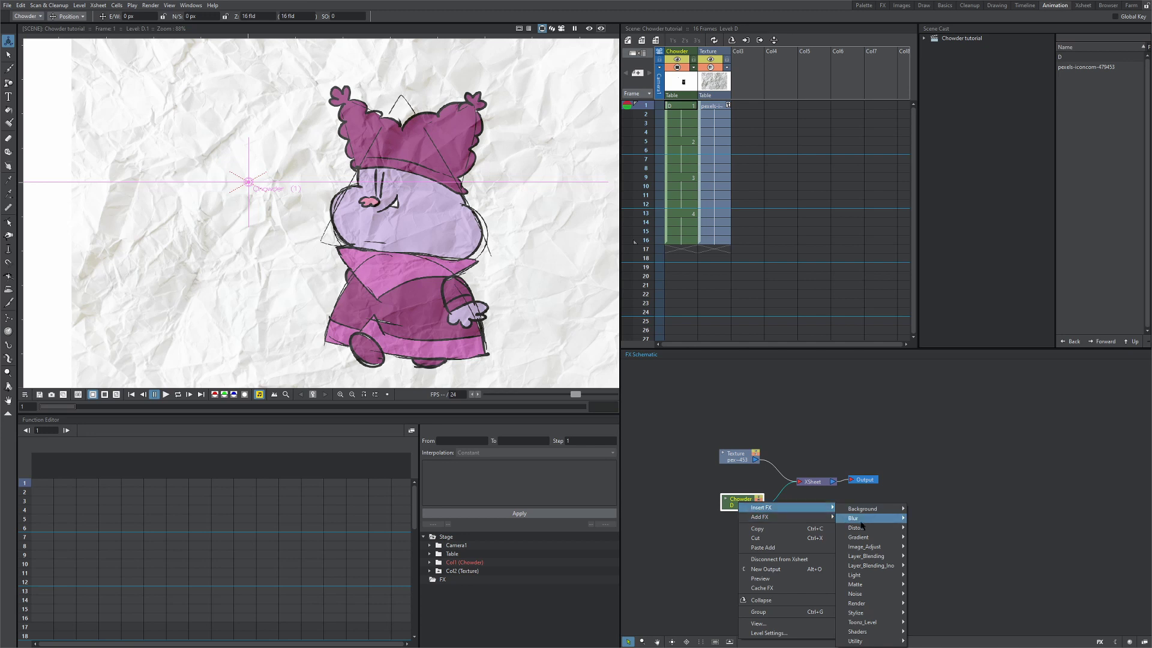
pyautogui.moveTo(870, 590)
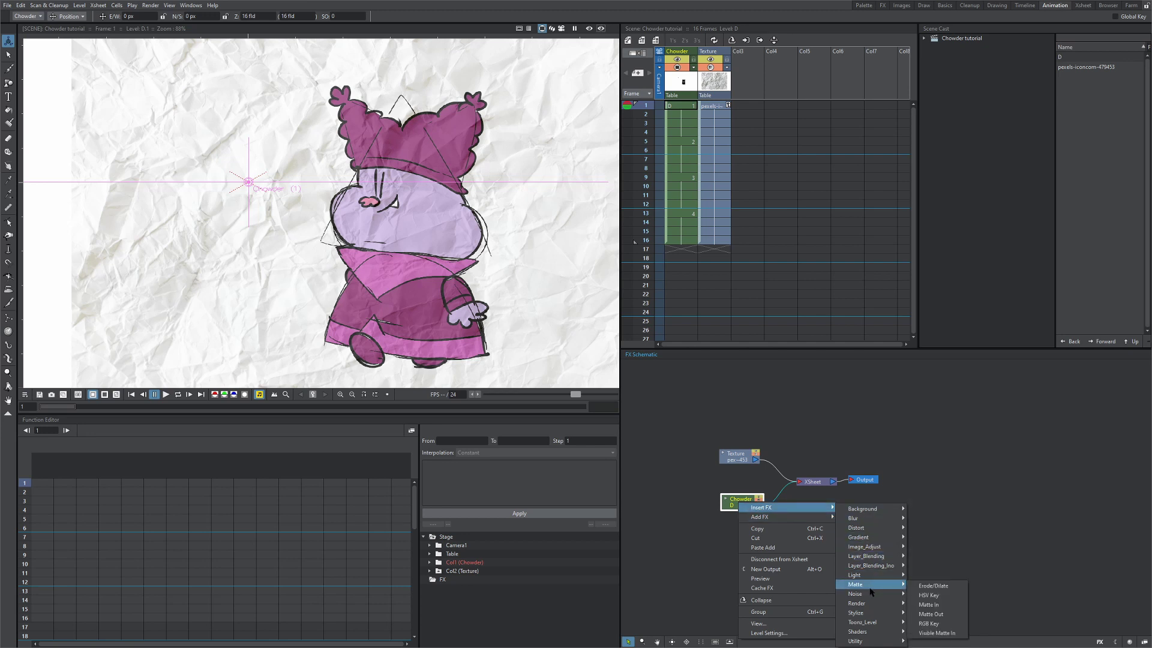
pyautogui.click(932, 623)
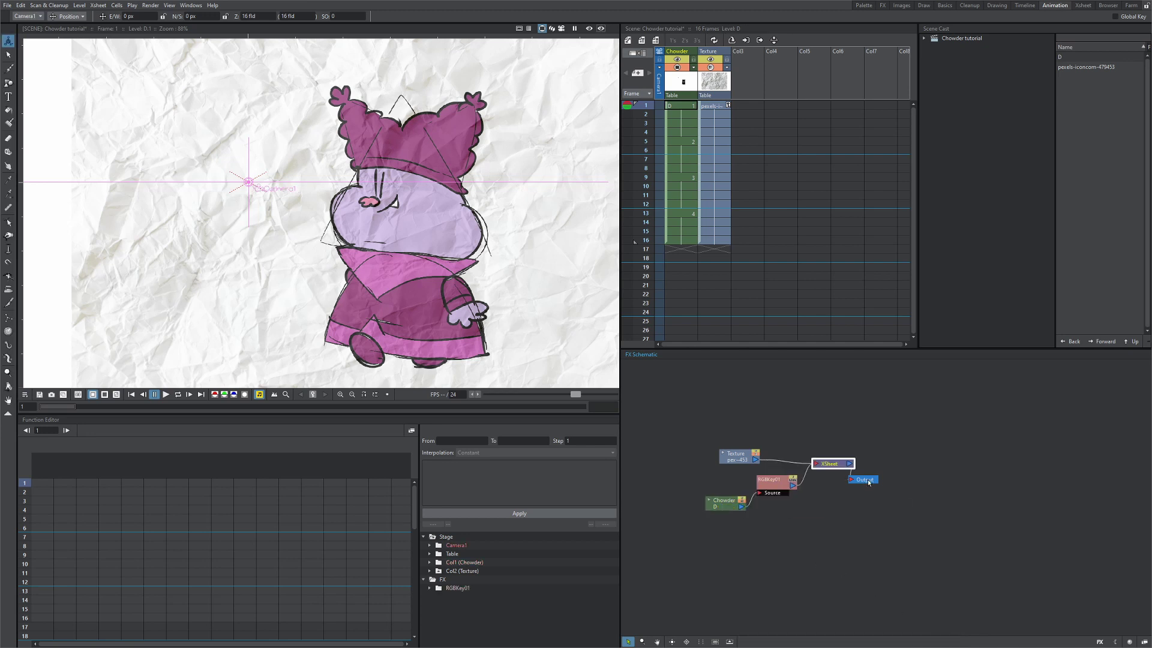
pyautogui.moveTo(867, 479); pyautogui.dragTo(908, 461)
# - Hide the Texture column in the viewer and set the RGB Key colour to the hat's dark purple (140, 32, 106)
pyautogui.click(770, 480)
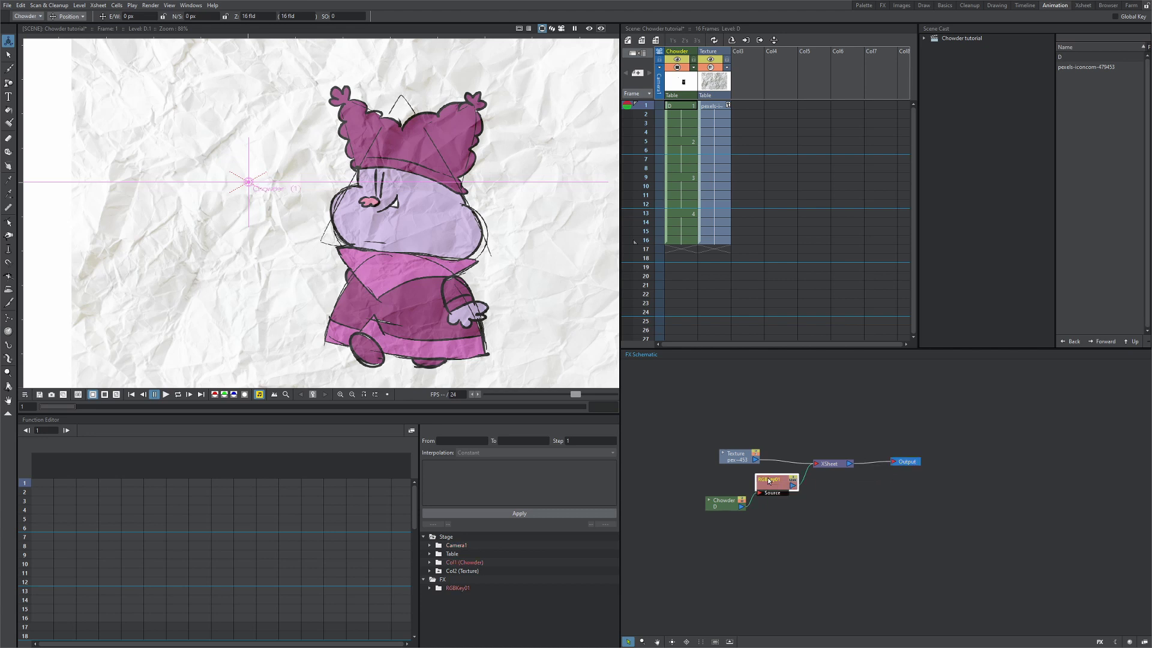
pyautogui.hotkey('ctrl', 'k')
pyautogui.moveTo(736, 84); pyautogui.dragTo(764, 200)
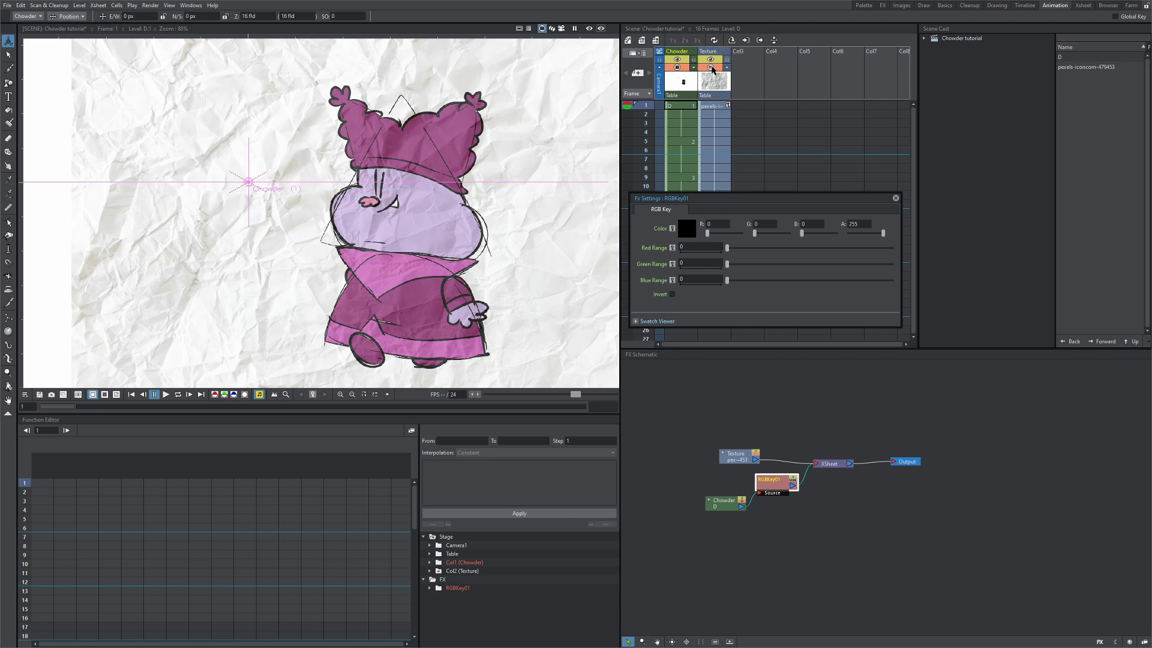
pyautogui.click(712, 68)
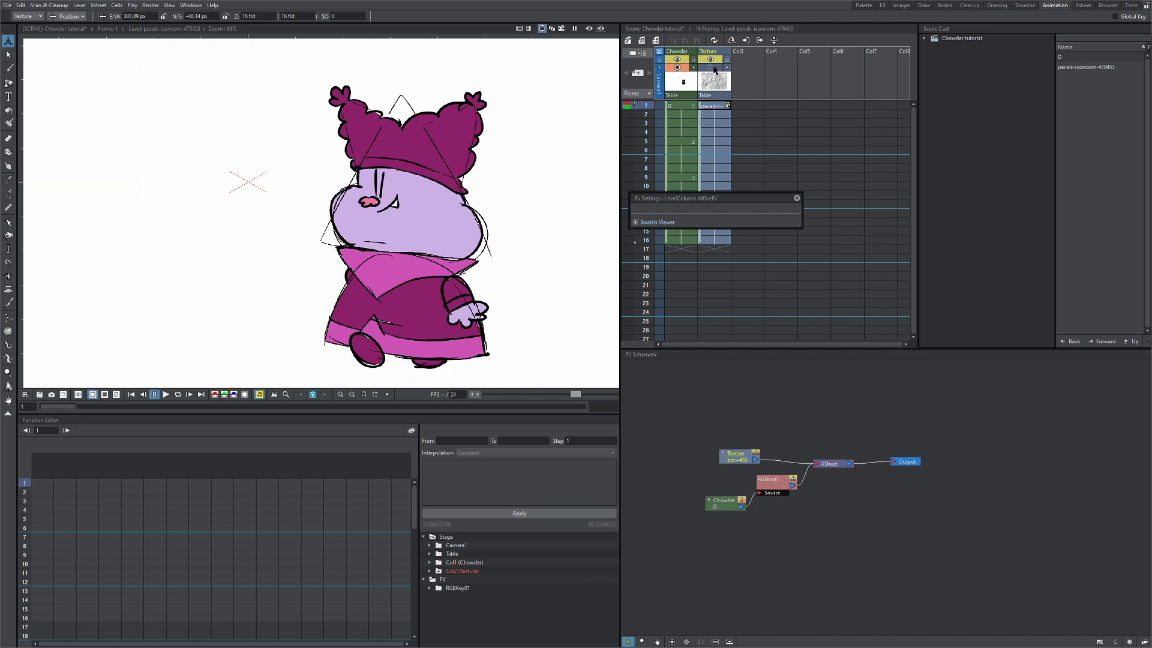
pyautogui.click(773, 487)
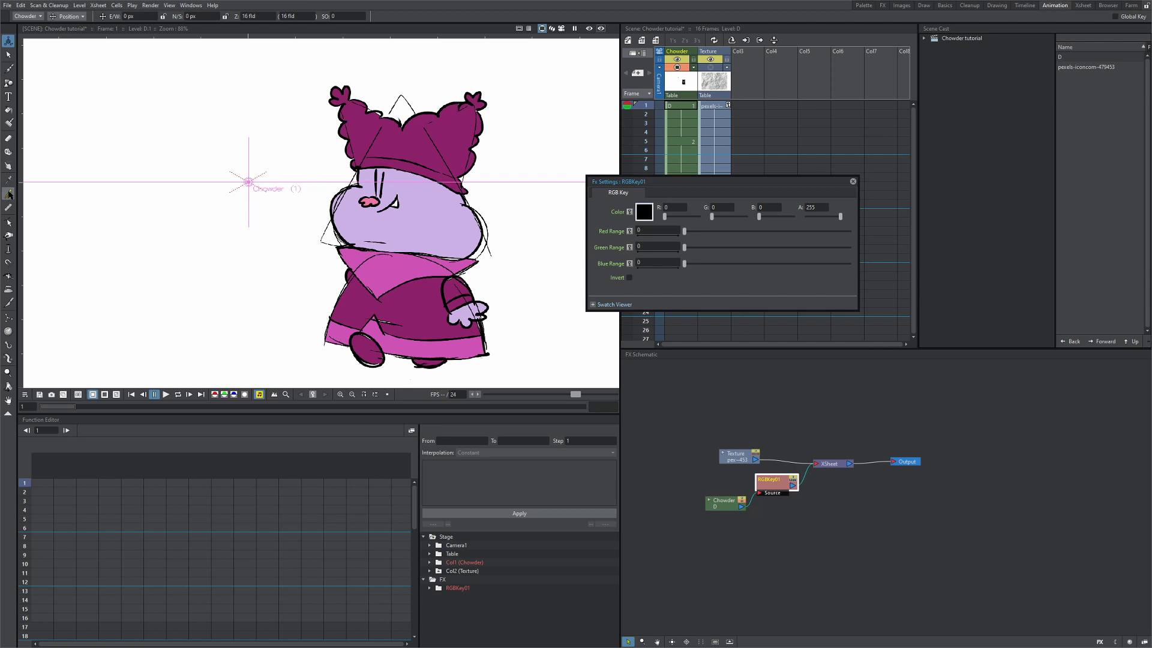
pyautogui.click(9, 194)
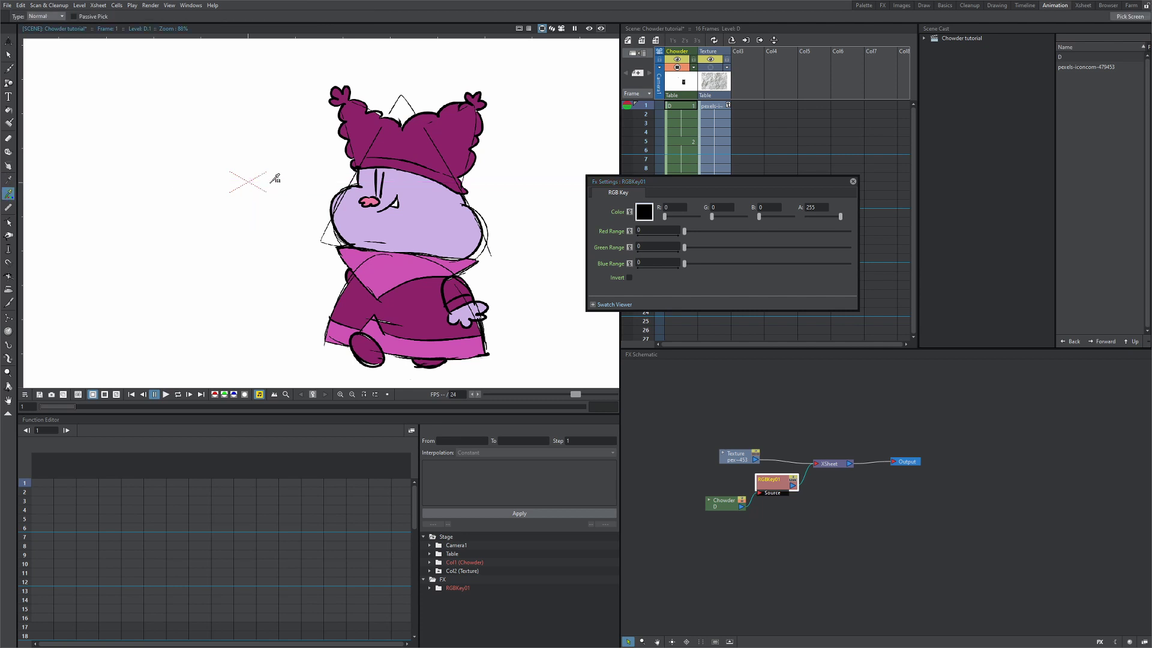
pyautogui.click(395, 145)
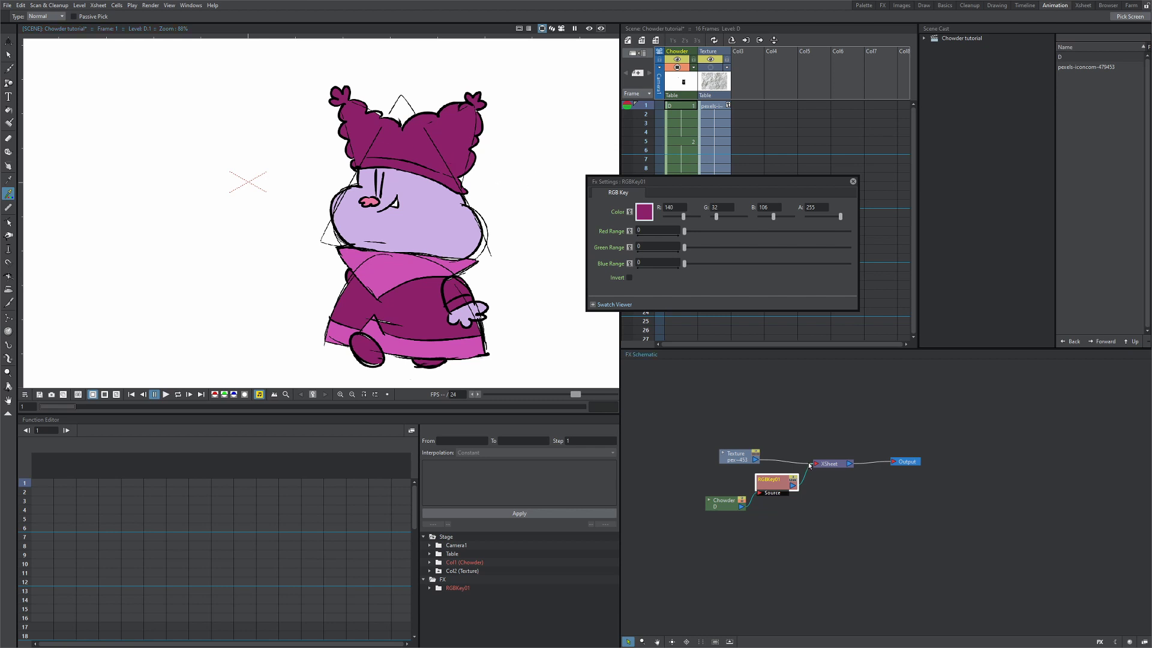
# - Insert a Matte In effect after the RGB Key node and spread the nodes apart in the schematic
pyautogui.rightClick(770, 484)
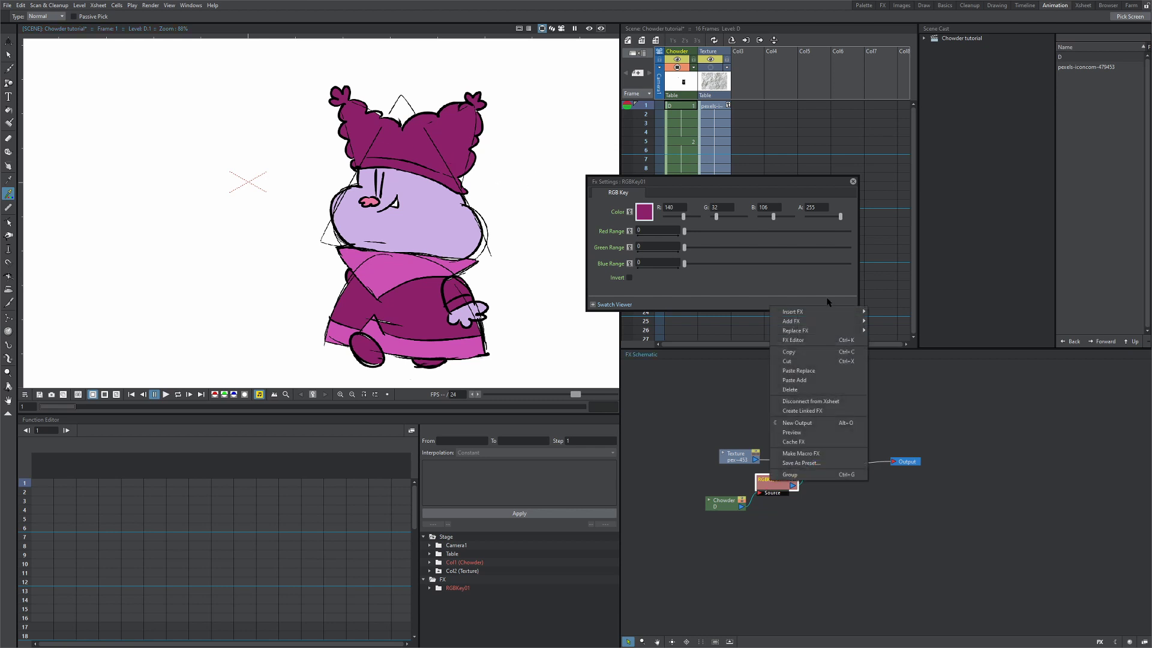
pyautogui.moveTo(828, 312)
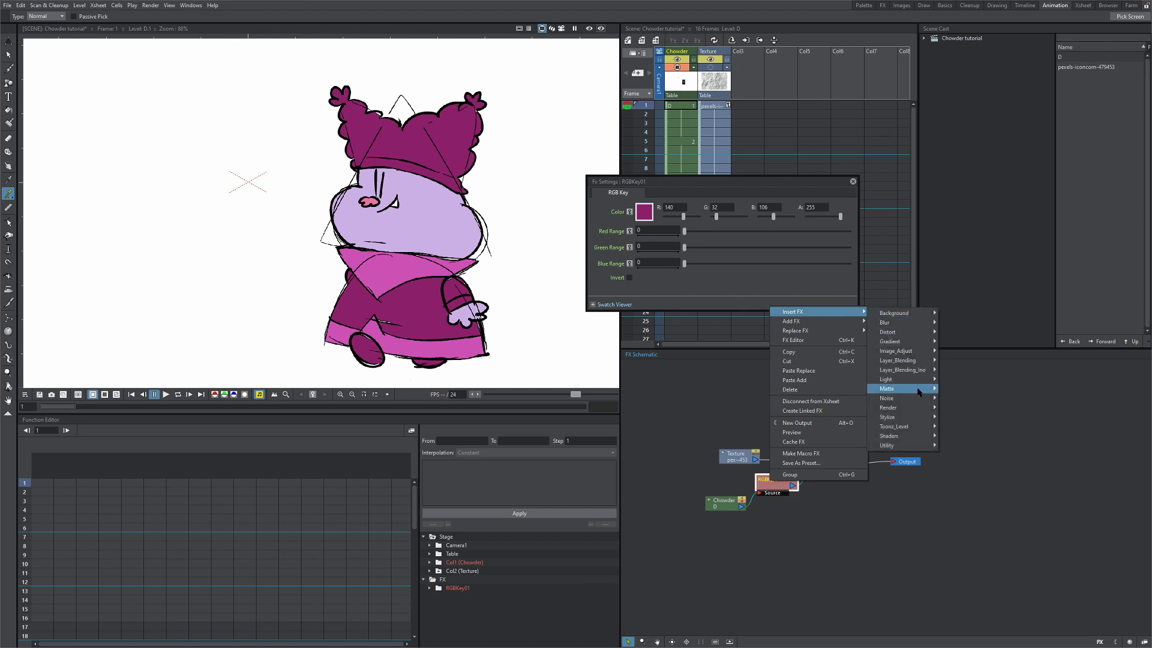
pyautogui.moveTo(921, 391)
pyautogui.click(967, 411)
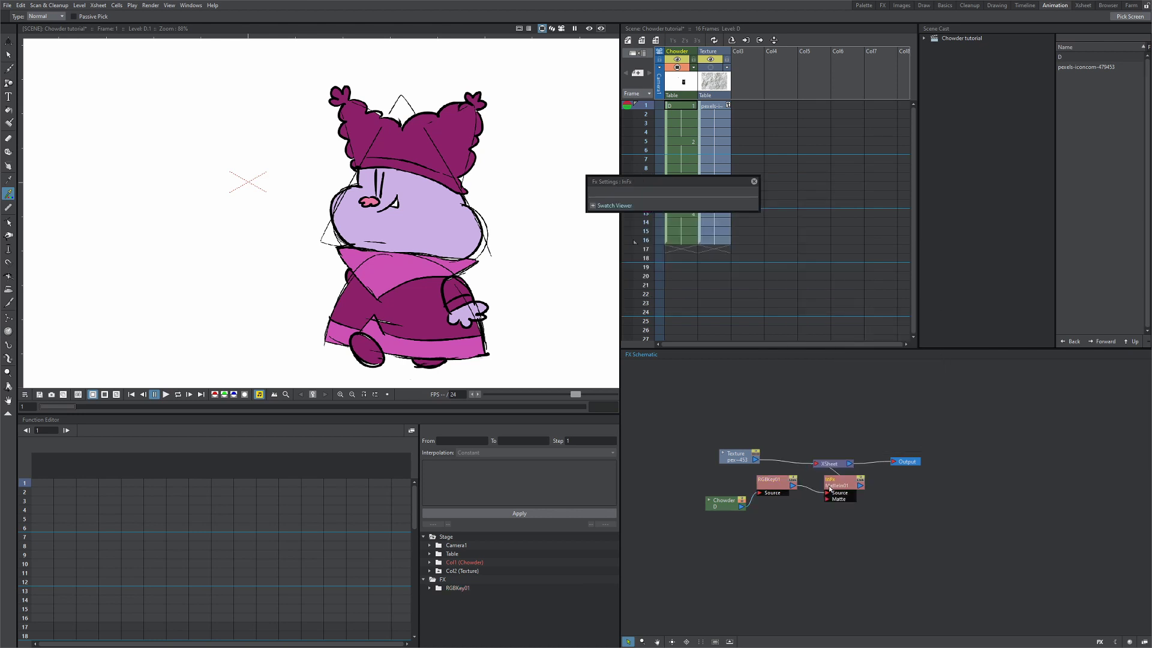
pyautogui.moveTo(831, 489); pyautogui.dragTo(847, 454)
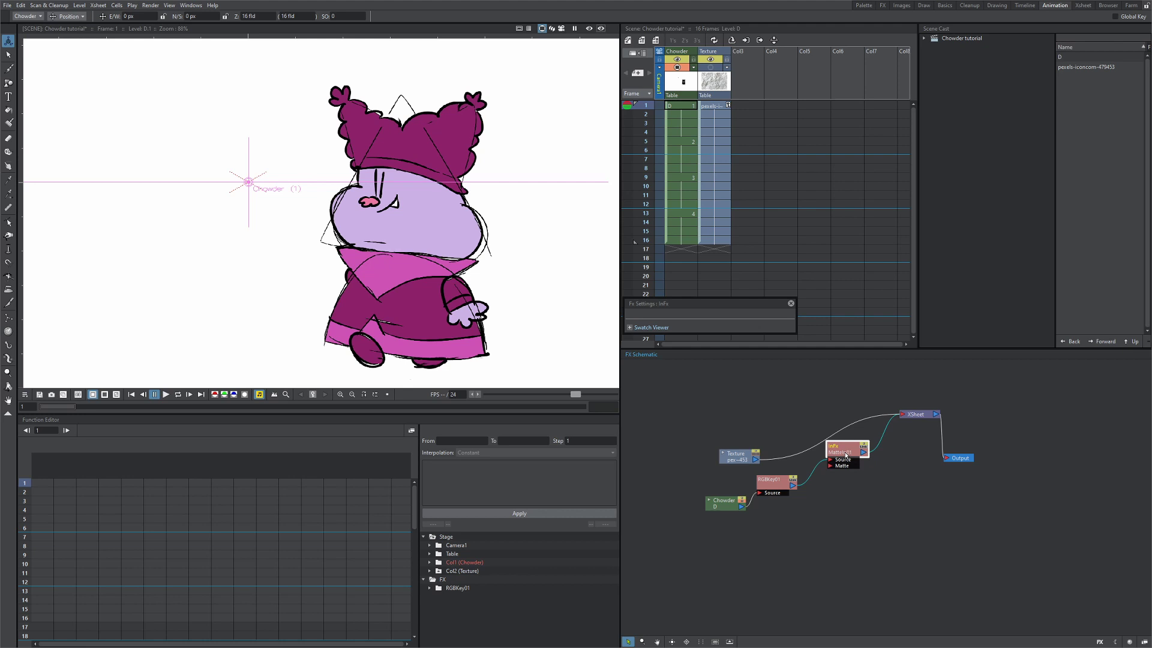
# - Show the Texture column in the viewer again and close the RGB Key settings
pyautogui.click(704, 72)
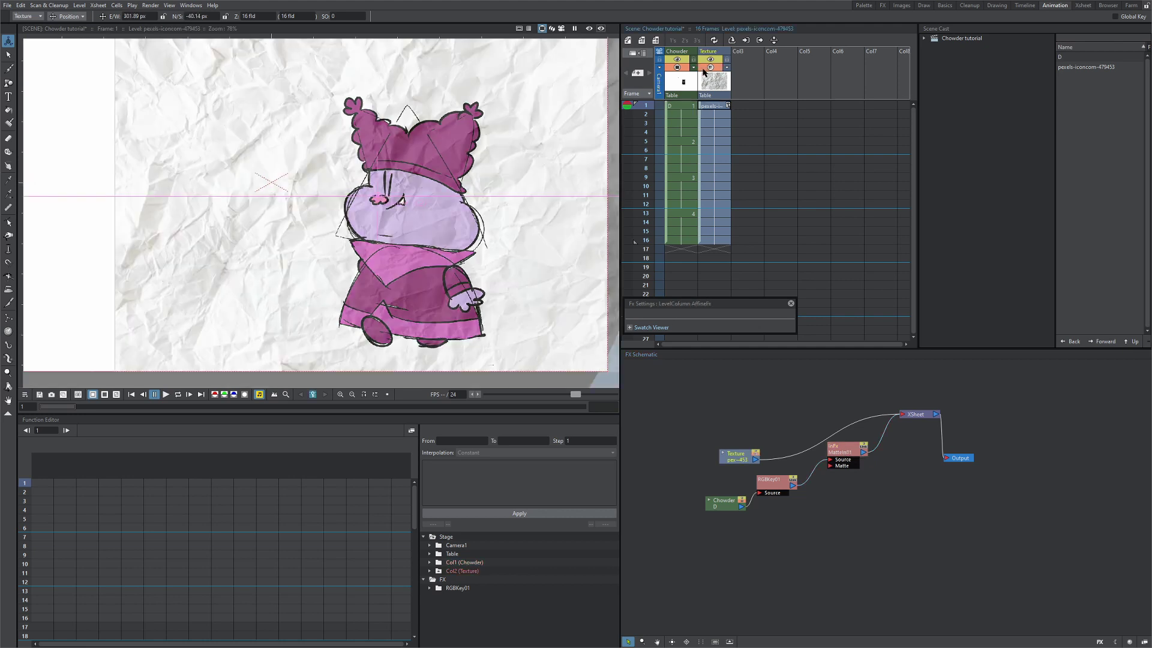
pyautogui.scroll(1, 506, 175)
pyautogui.click(774, 480)
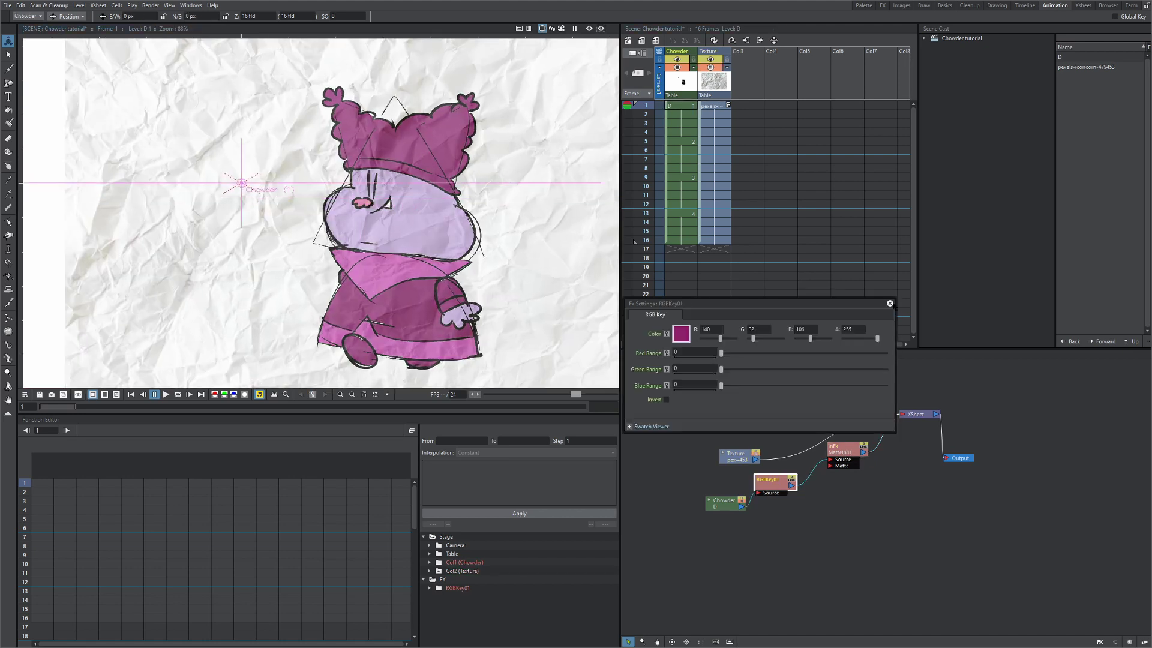
pyautogui.click(890, 304)
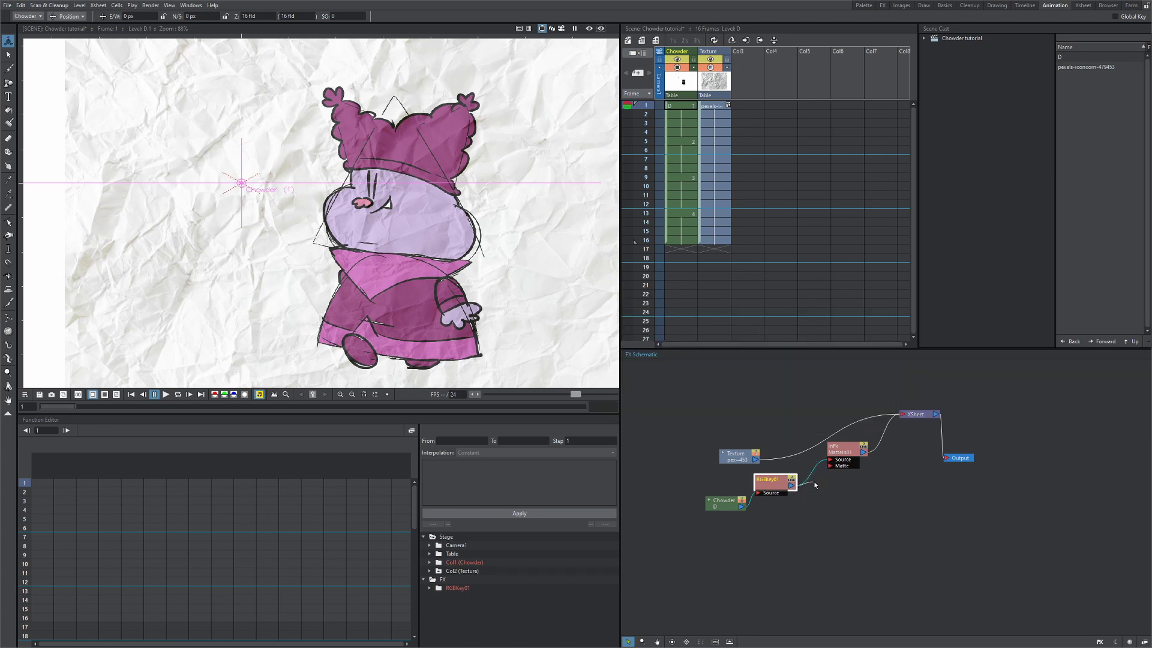
# - Connect the RGB Key to the Matte input and the Texture node to the Source input of the Matte In node
pyautogui.moveTo(818, 480); pyautogui.dragTo(829, 469)
pyautogui.click(832, 470)
pyautogui.moveTo(757, 460); pyautogui.dragTo(831, 459)
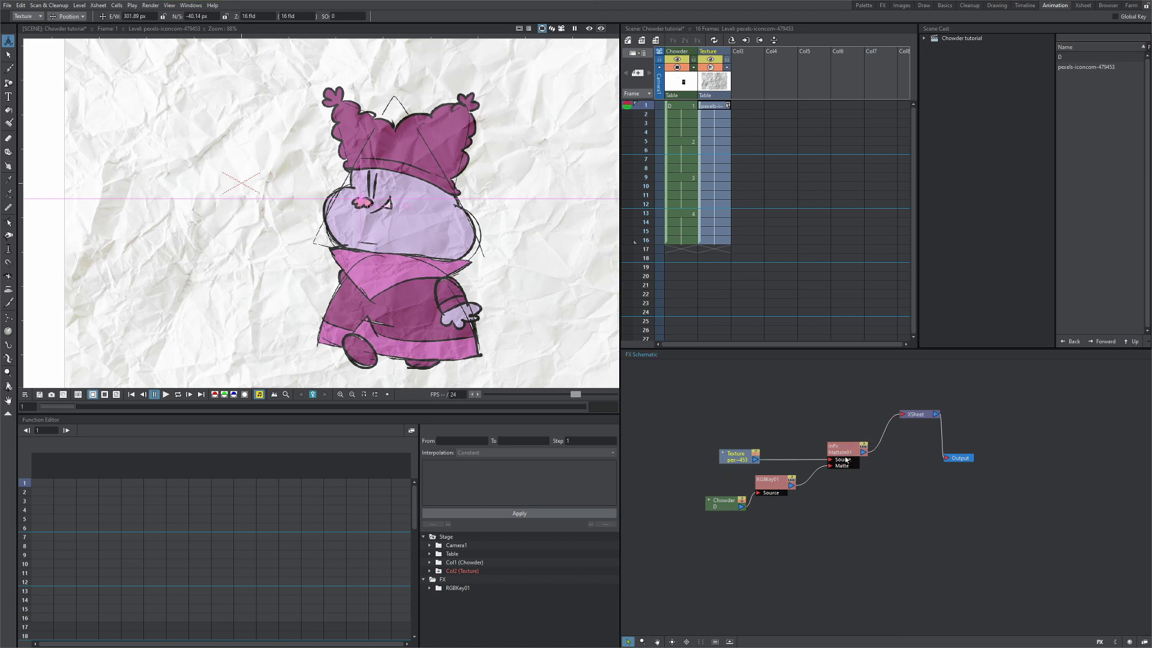
pyautogui.moveTo(840, 449); pyautogui.dragTo(833, 422)
# - Turn on the rendered preview and invert the RGB Key effect
pyautogui.click(590, 29)
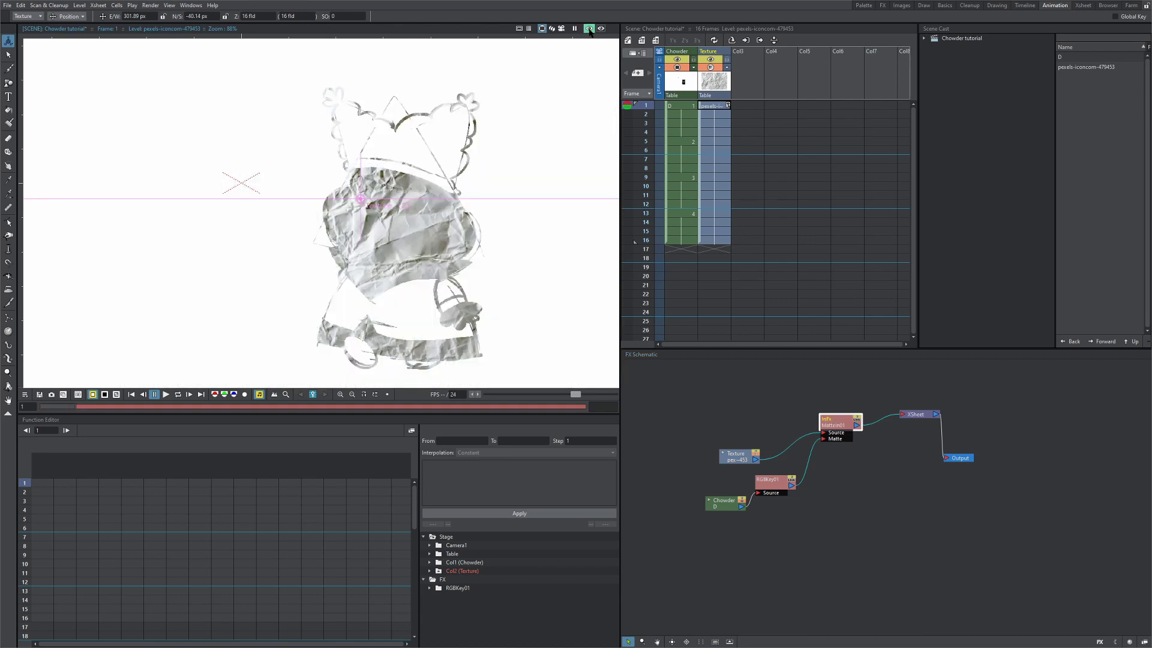
pyautogui.click(416, 268)
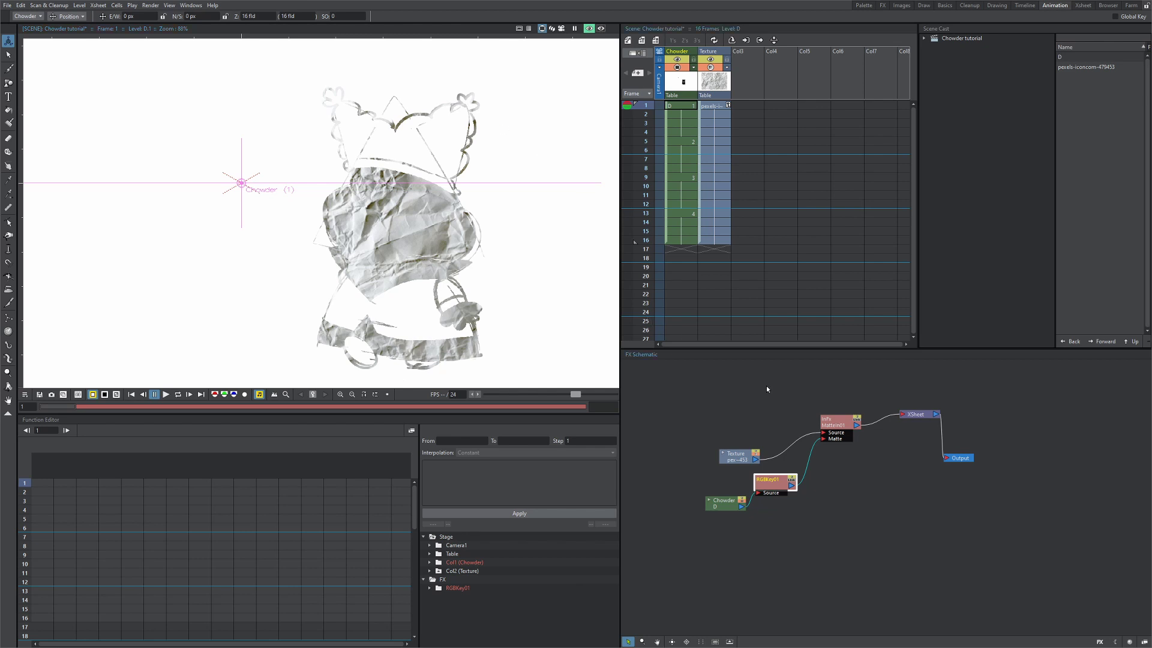
pyautogui.doubleClick(777, 484)
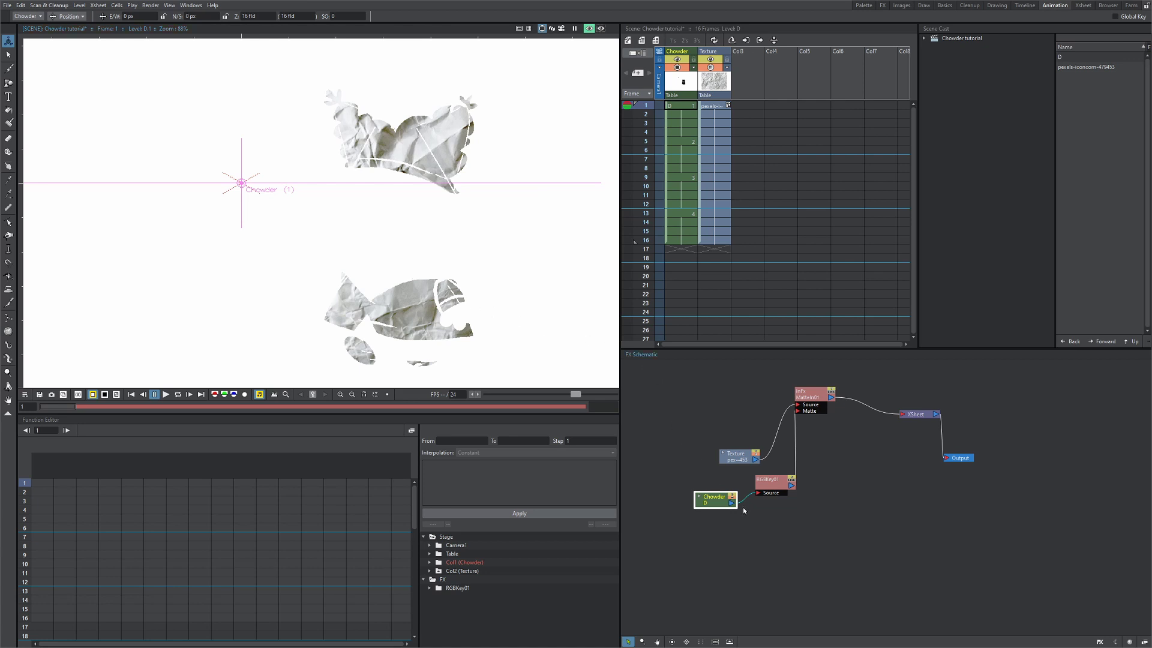
# - Reposition the Chowder node and connect it directly to the XSheet node as well
pyautogui.moveTo(745, 510); pyautogui.dragTo(737, 504)
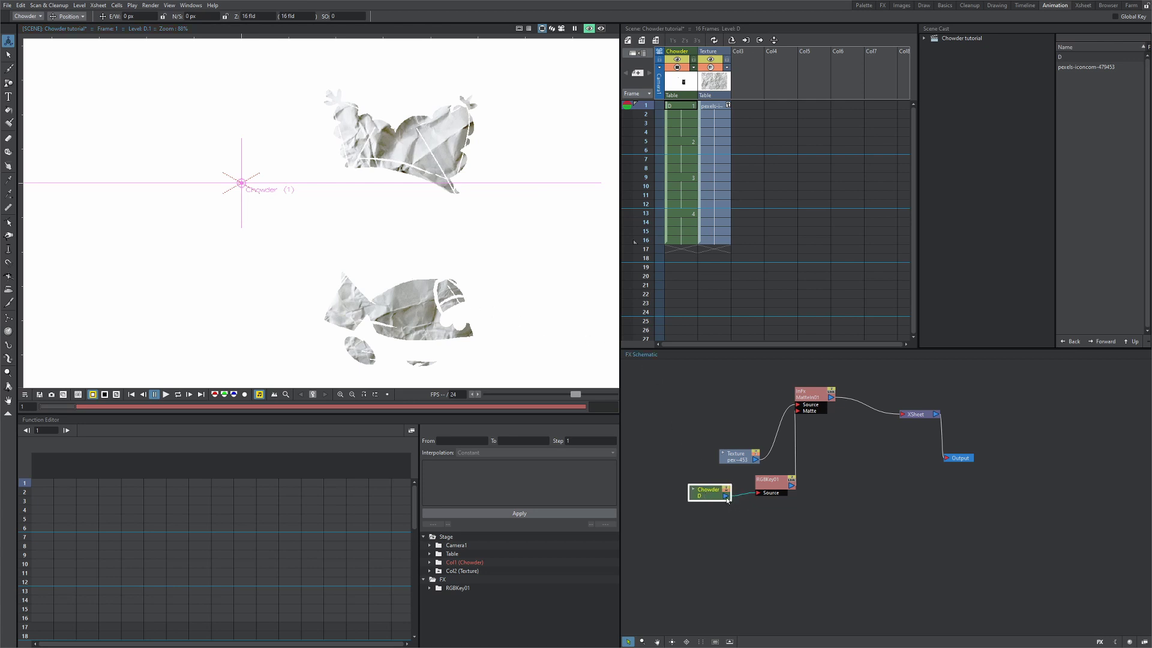
pyautogui.hotkey('ctrl', 's')
pyautogui.click(727, 497)
pyautogui.moveTo(848, 487); pyautogui.dragTo(902, 414)
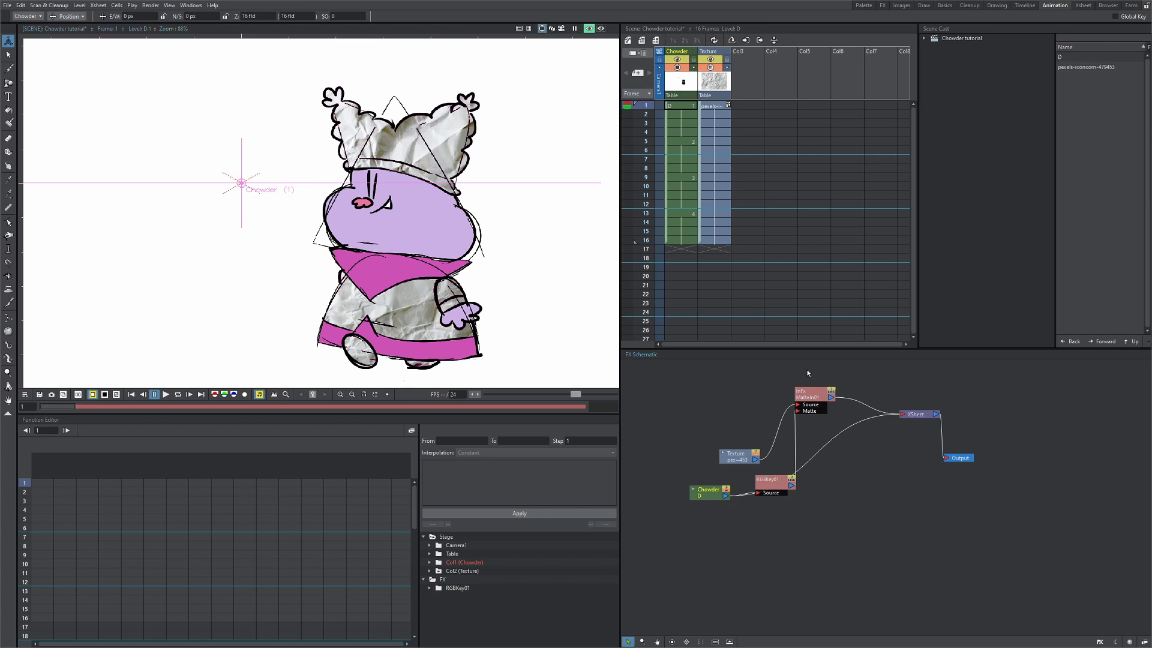
# - Insert an Overlay Ino effect after the Matte In node, connect Chowder to its Back input, and tidy the nodes
pyautogui.moveTo(803, 397); pyautogui.dragTo(805, 406)
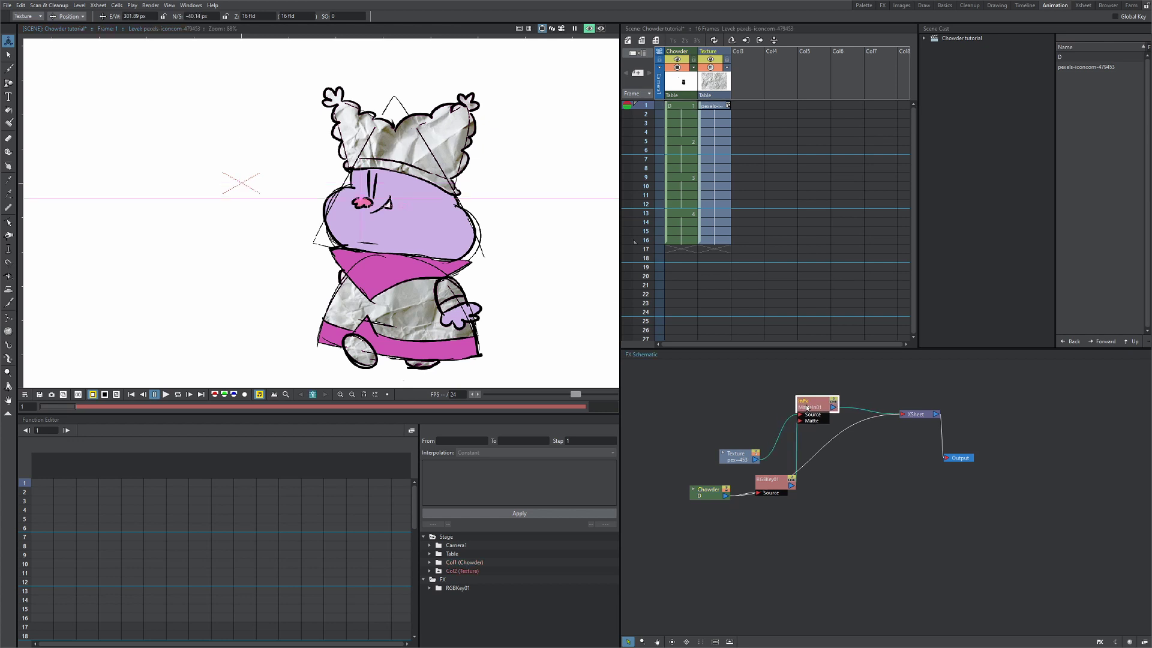
pyautogui.rightClick(807, 408)
pyautogui.moveTo(864, 409)
pyautogui.moveTo(947, 467)
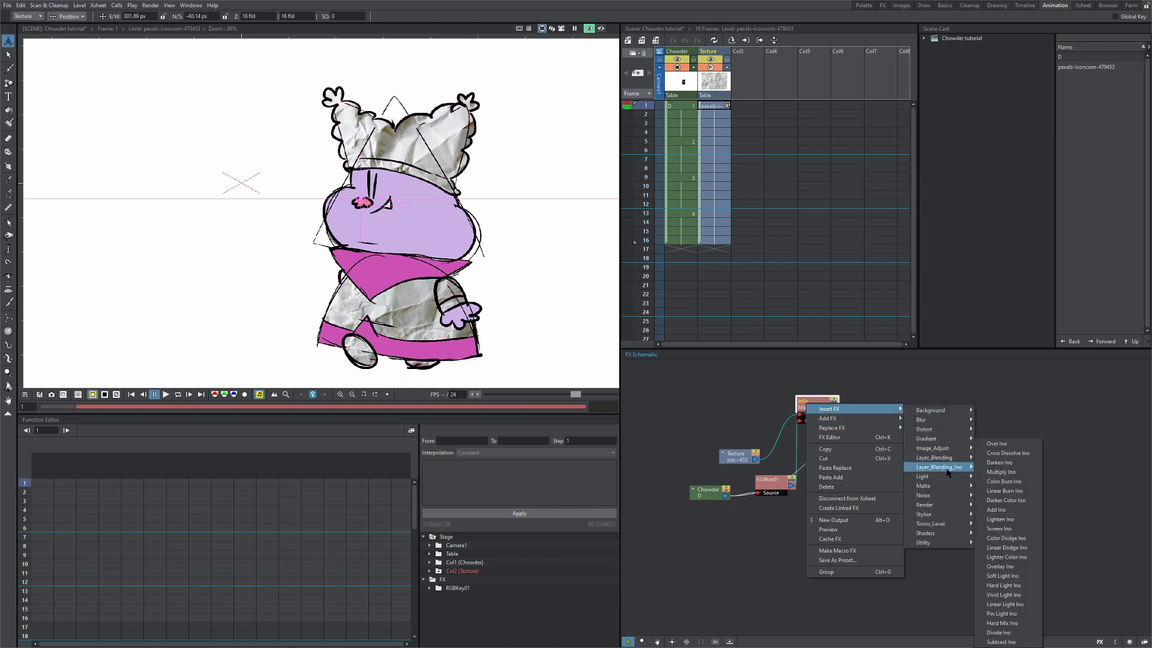
pyautogui.click(1011, 566)
pyautogui.moveTo(817, 407)
pyautogui.mouseDown()
pyautogui.moveTo(785, 407)
pyautogui.moveTo(814, 408)
pyautogui.mouseUp()
pyautogui.moveTo(714, 493); pyautogui.dragTo(868, 420)
pyautogui.moveTo(775, 480); pyautogui.dragTo(761, 466)
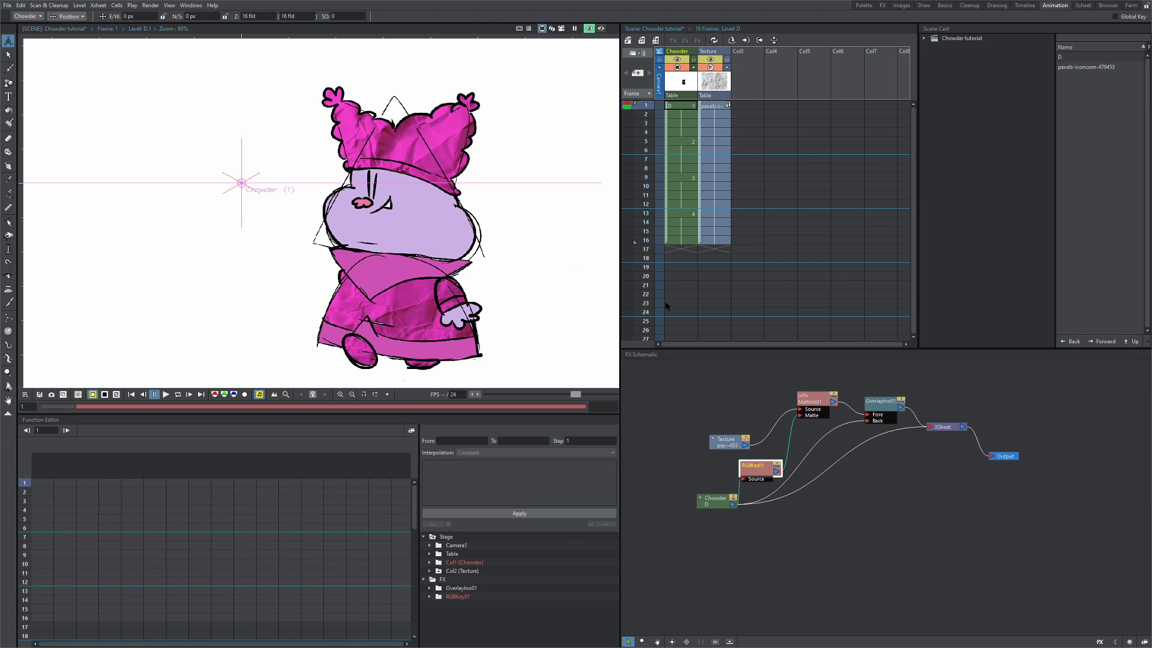
# - Lower the Overlay Ino effect's opacity and play the animation in the rendered preview
pyautogui.doubleClick(874, 412)
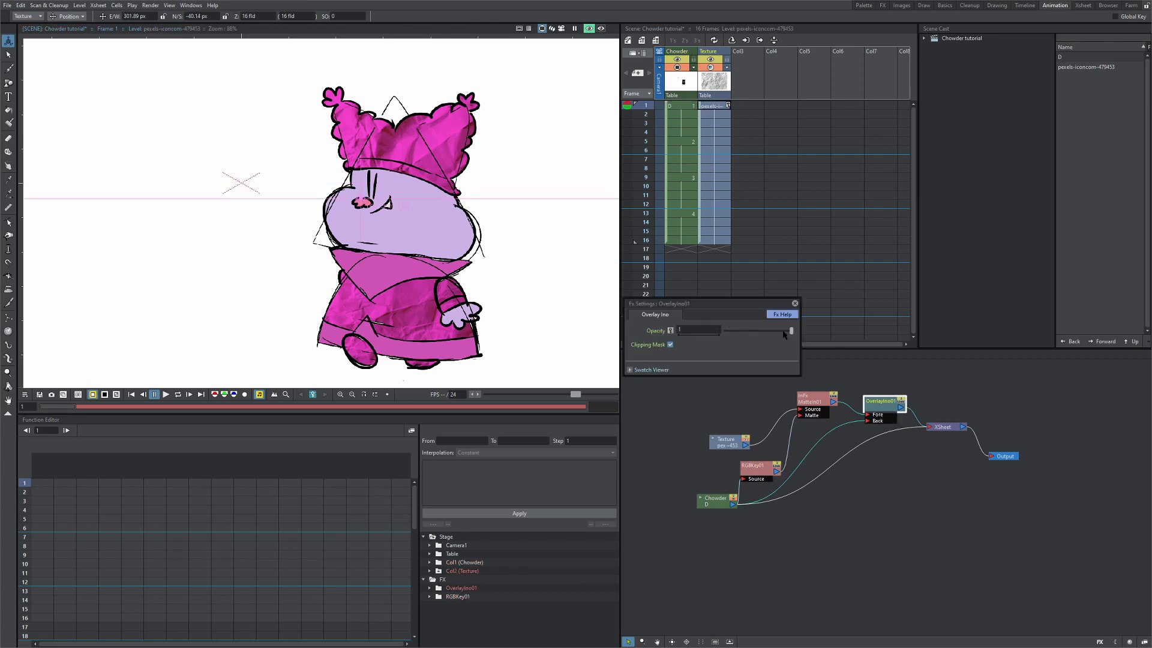
pyautogui.moveTo(789, 334); pyautogui.dragTo(761, 334)
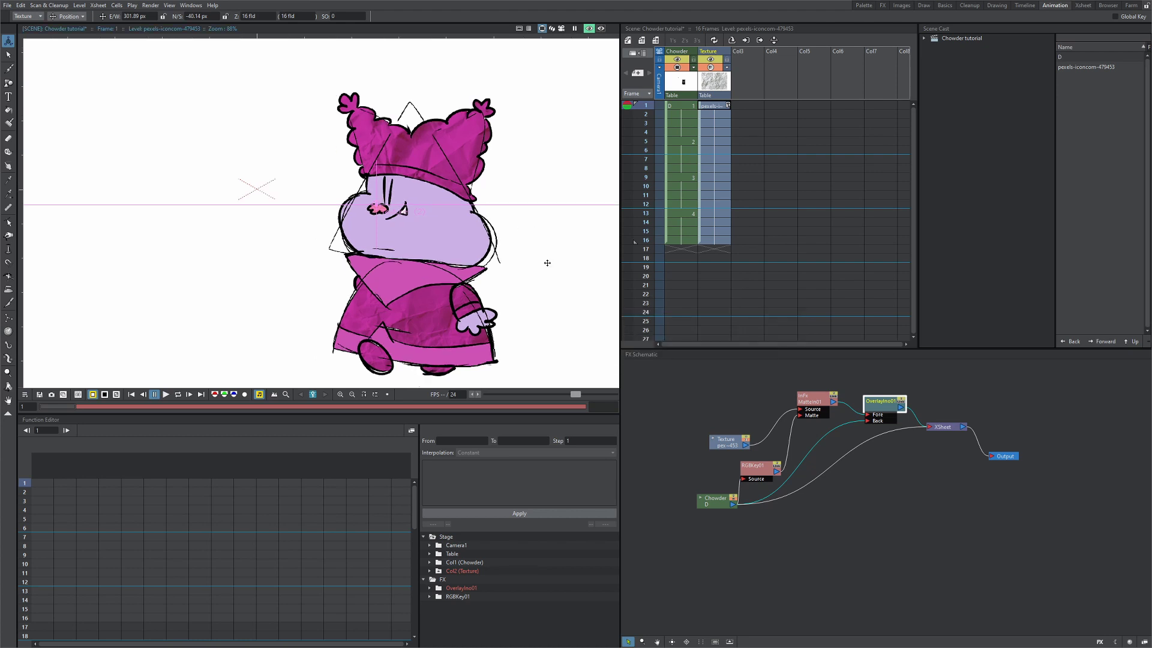
pyautogui.press('l')
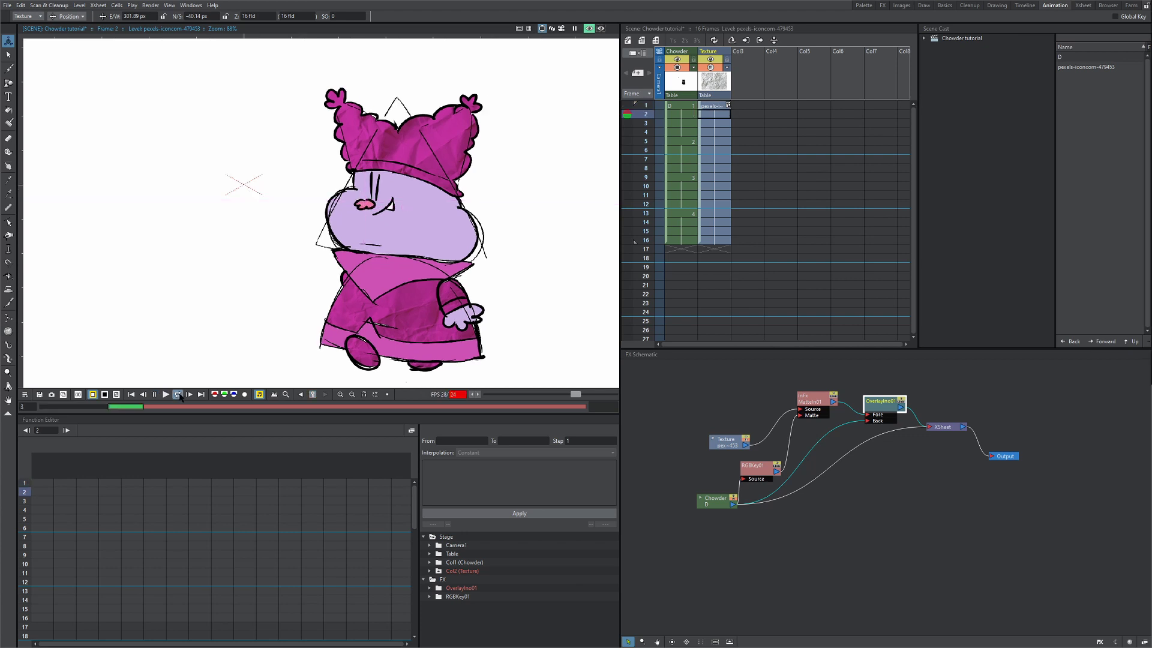